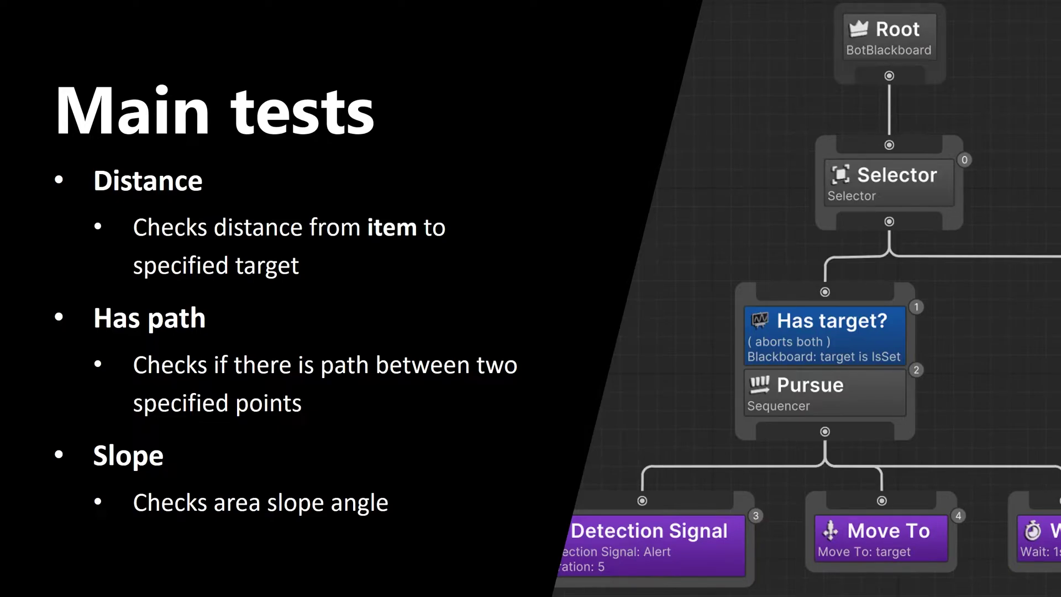
Advance to the slide describing the Overlap and Trace tests, including the querier-to-items raycast
key("Right")
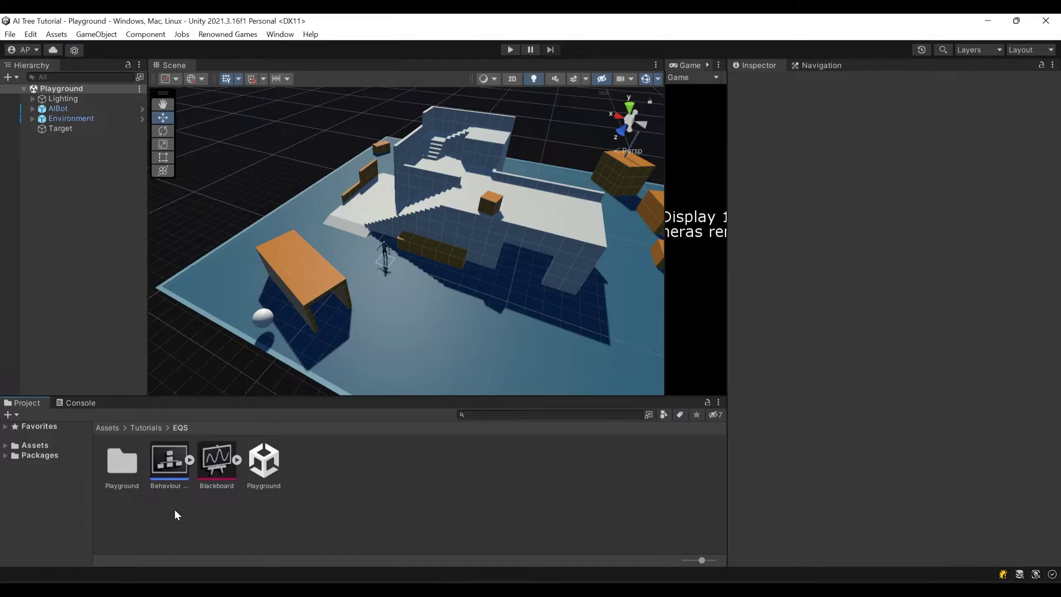
Select AIBot and ping the Behaviour Tree asset its Behaviour Runner uses
left_click(69, 109)
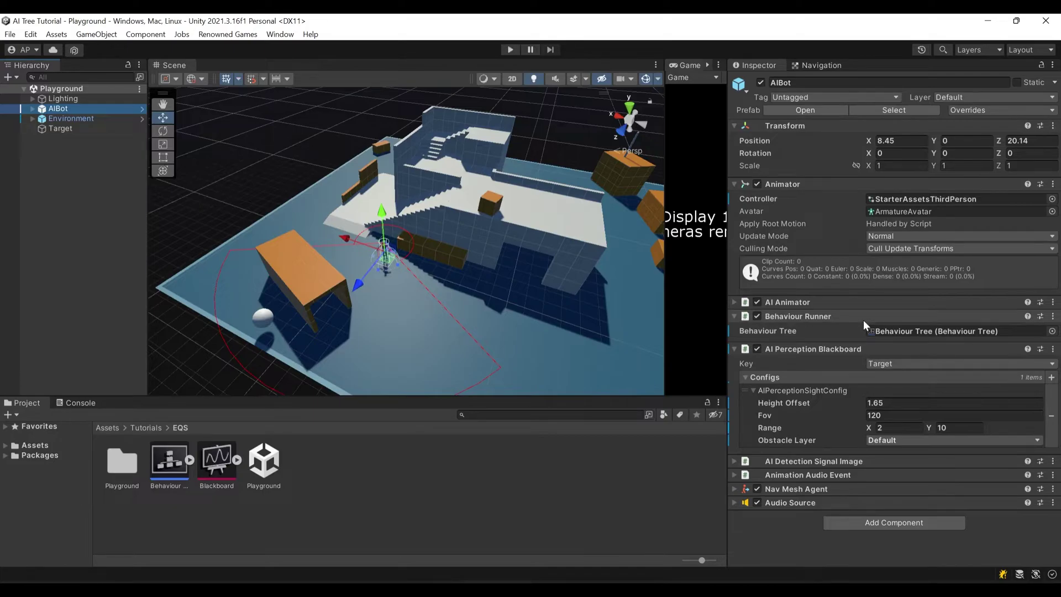
left_click(887, 328)
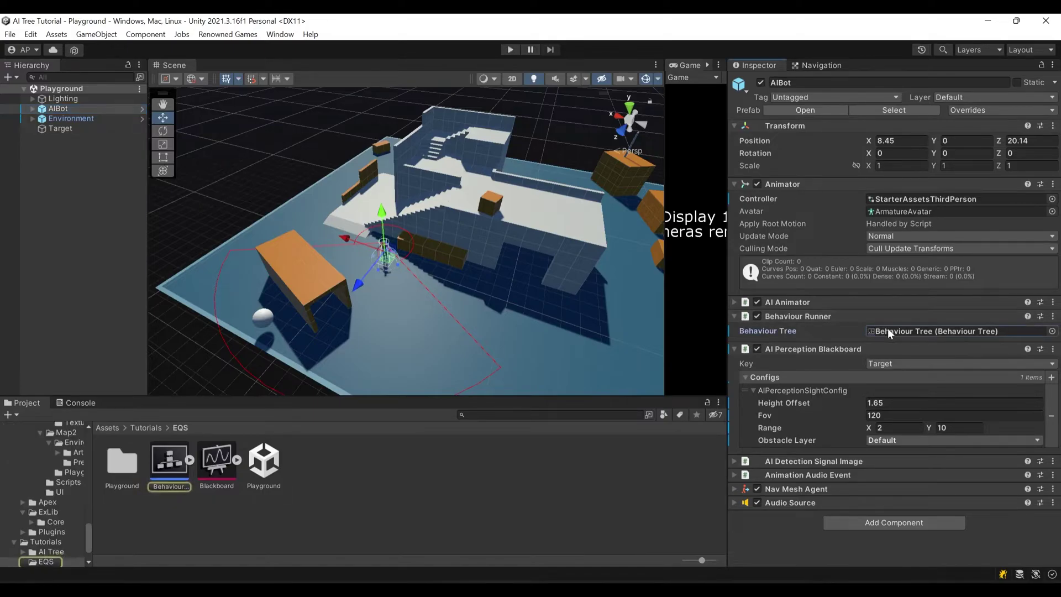
Open the Behaviour Tree graph and review the Patrol nodes: Detection Signal, Random Position, Move To, Wait
double_click(174, 466)
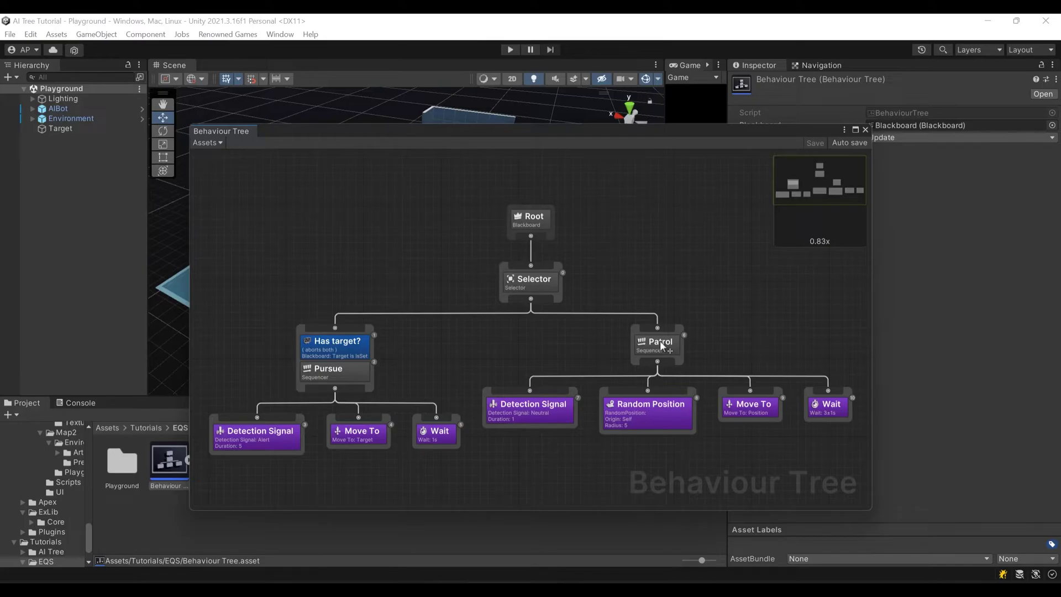
left_click(540, 423)
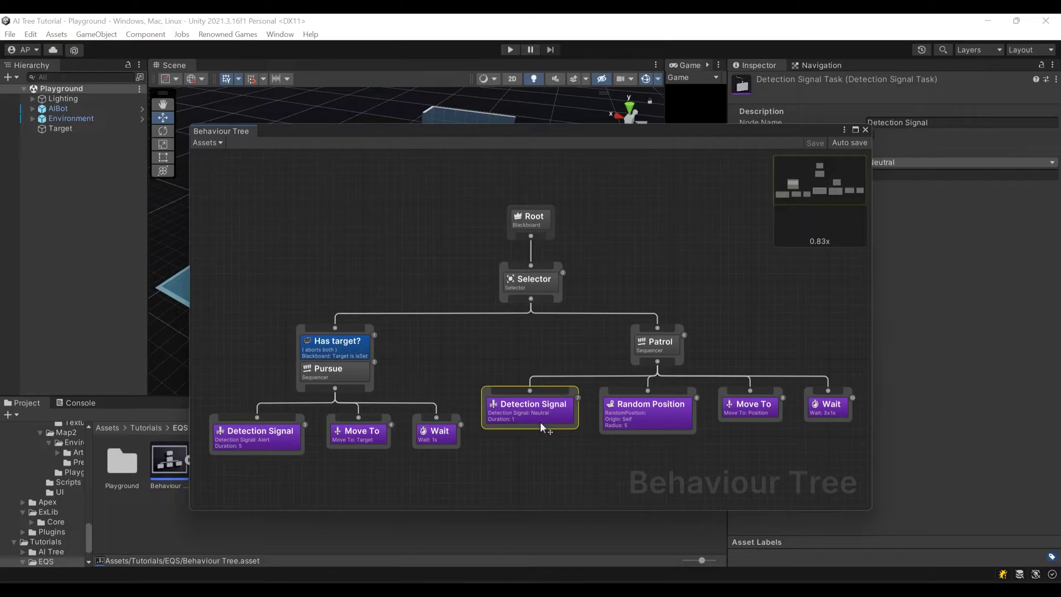
left_click(641, 422)
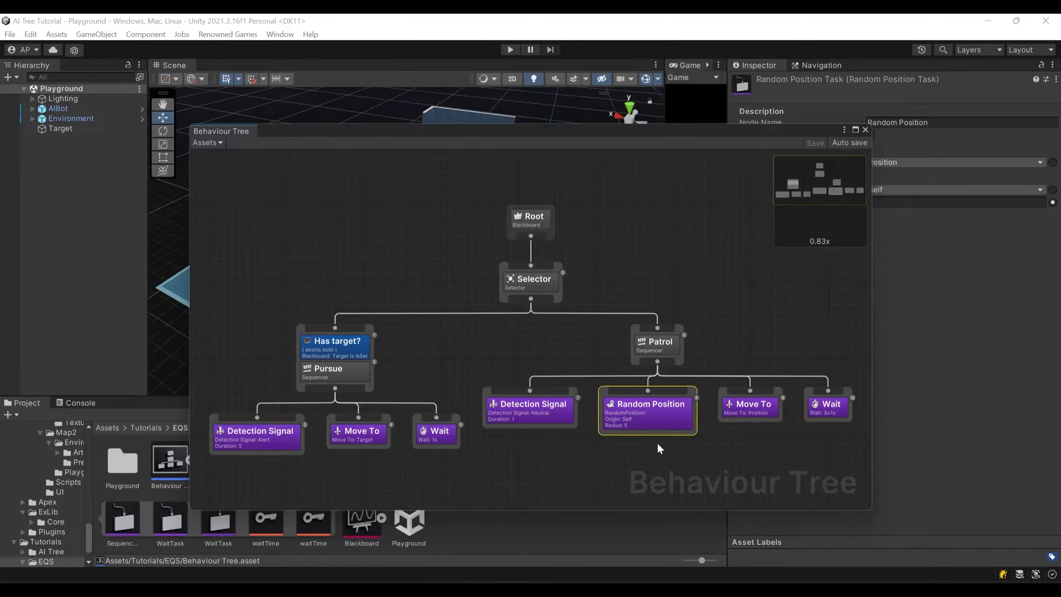
left_click(756, 416)
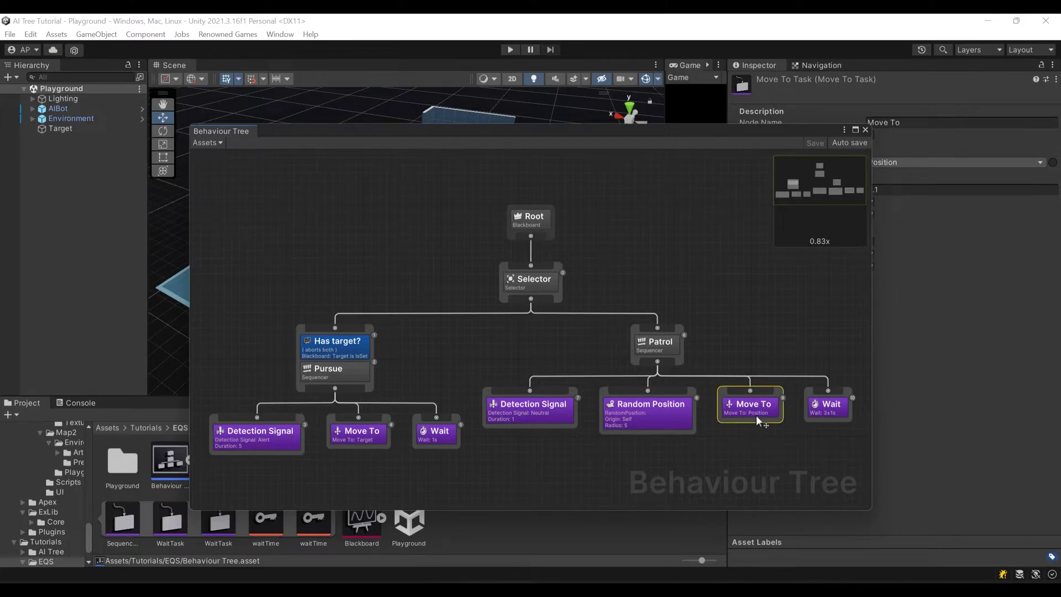
left_click(816, 410)
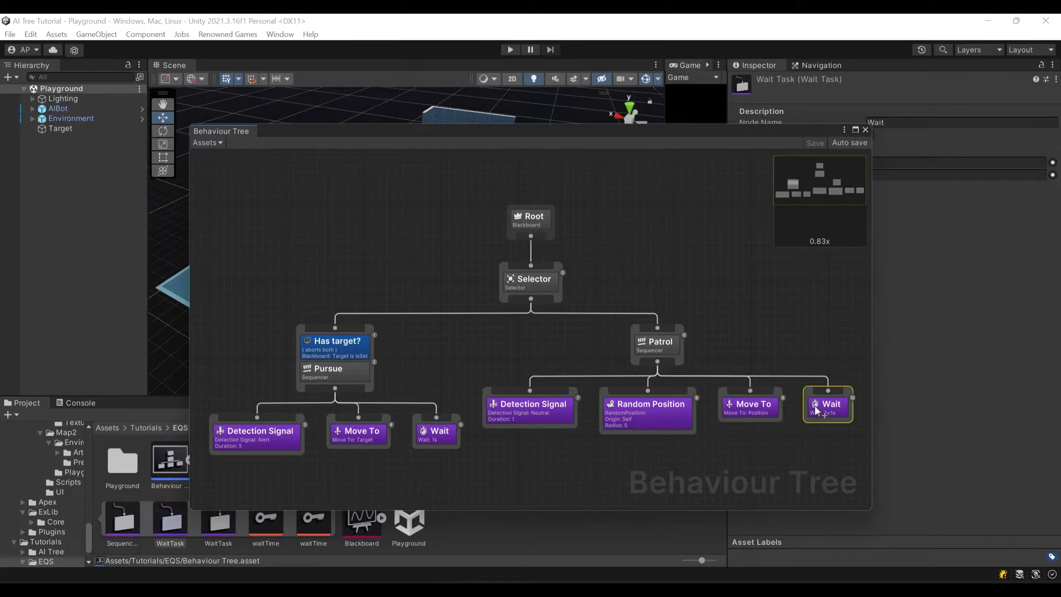
Review the Pursue branch's Has target? decorator, sequencer, Move To and Wait tasks
left_click(385, 359)
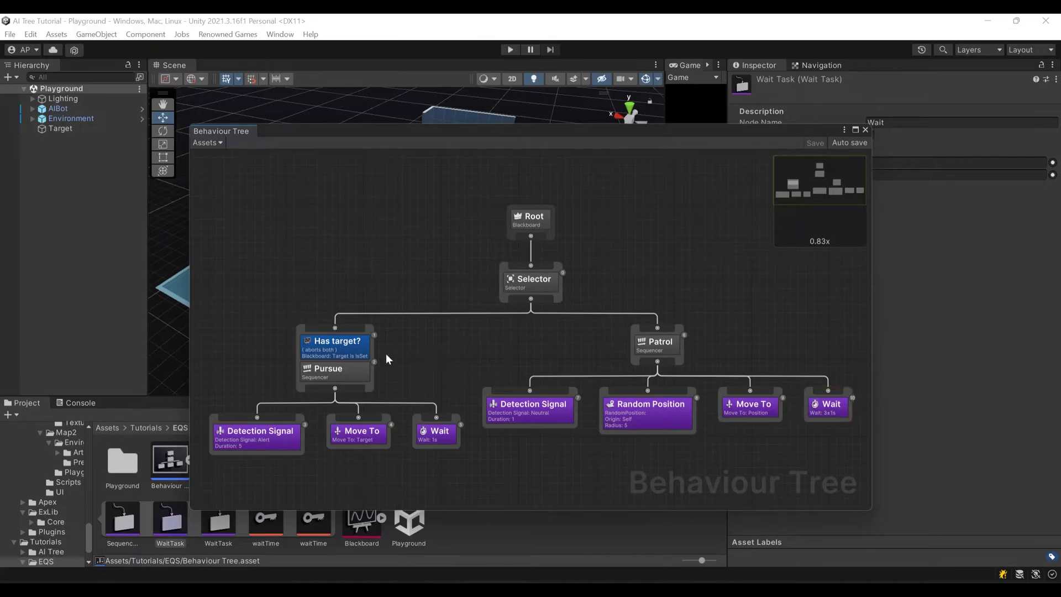
left_click(355, 347)
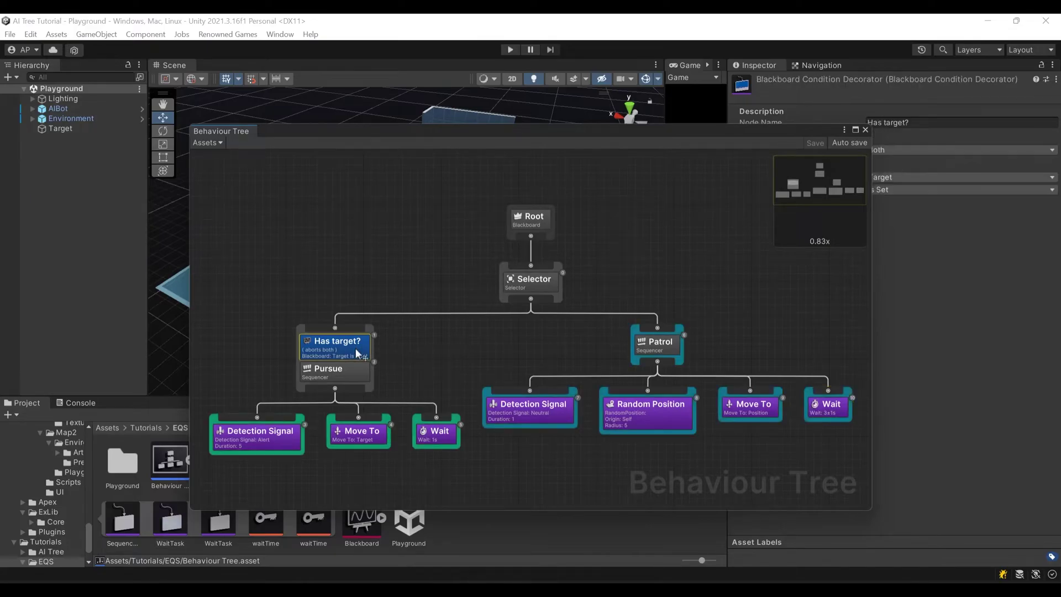
left_click(330, 371)
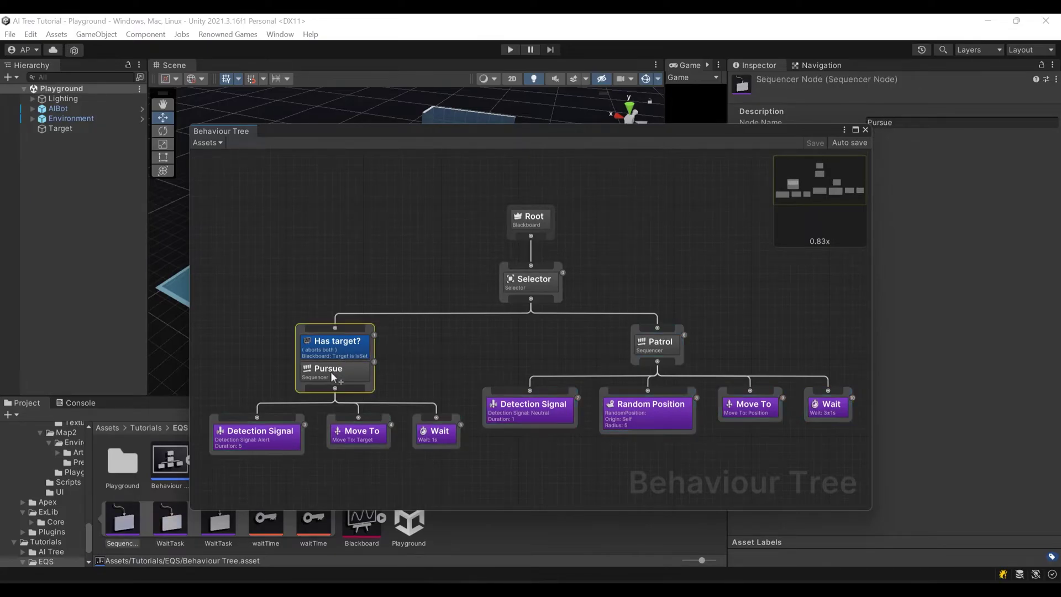
left_click(246, 384)
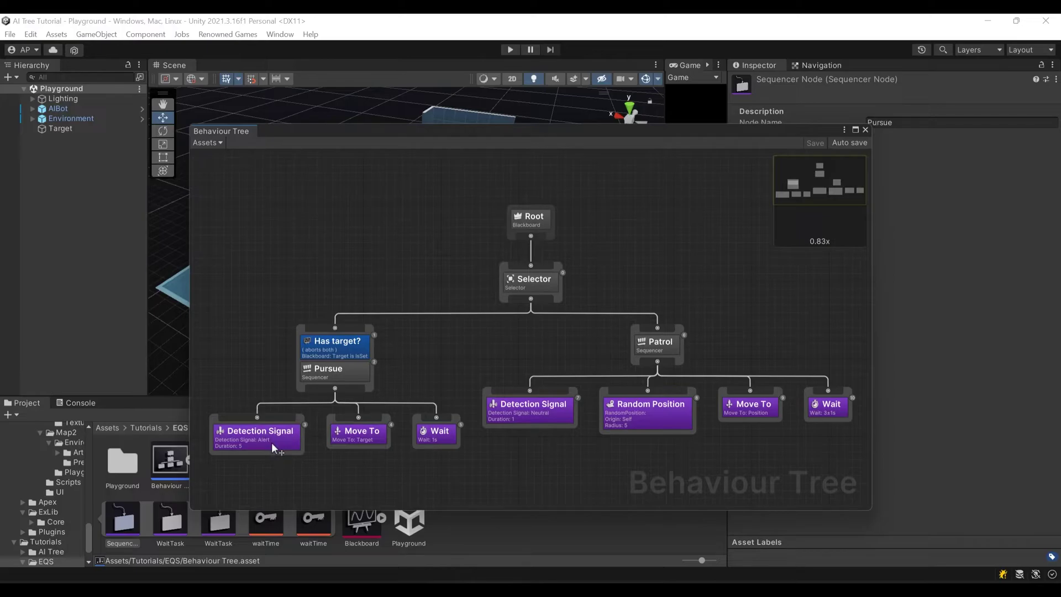
left_click(341, 443)
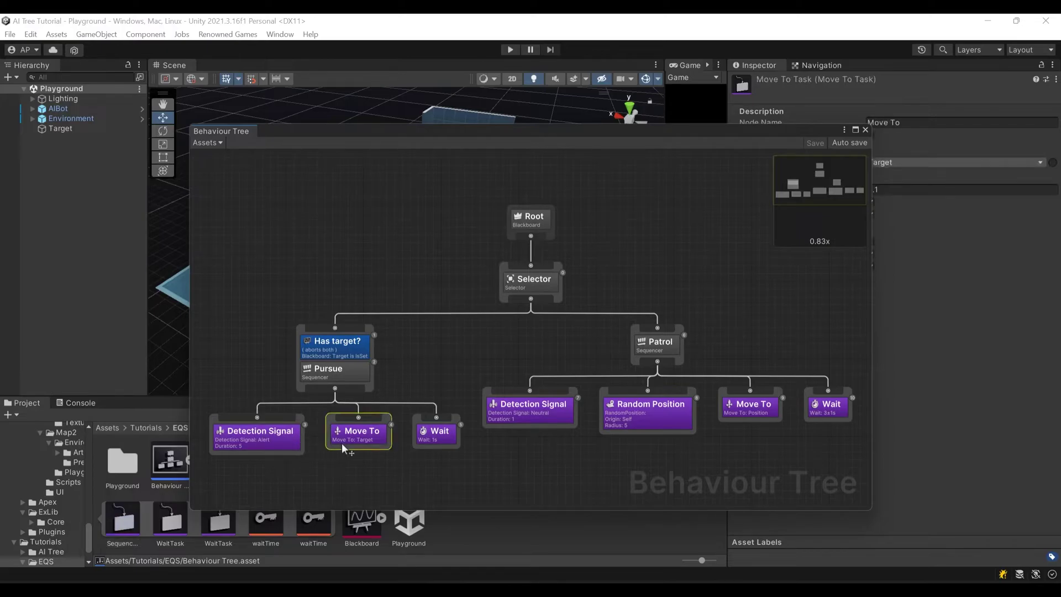
left_click(426, 444)
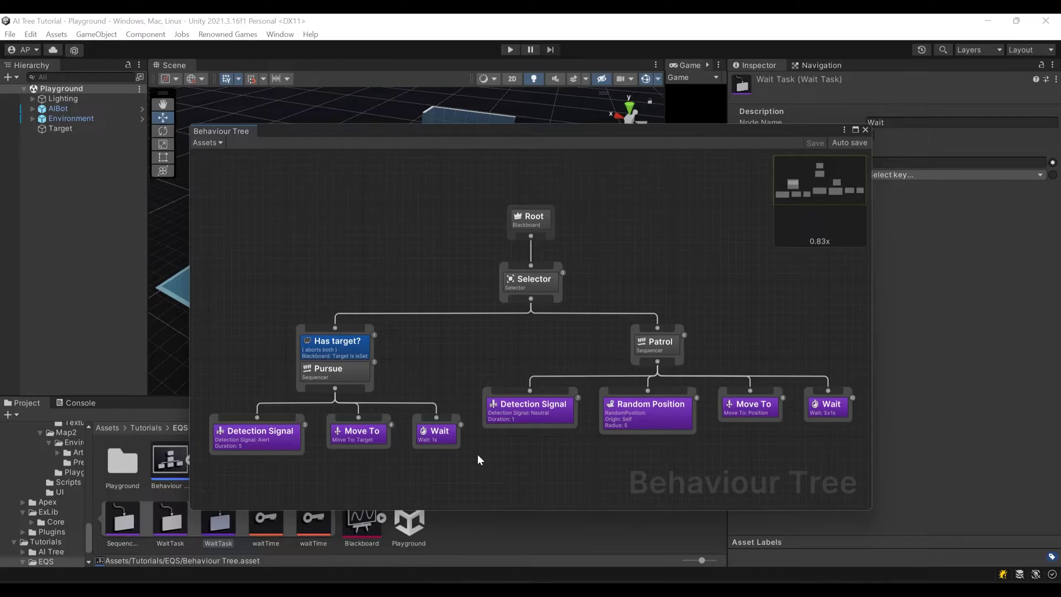
double_click(362, 525)
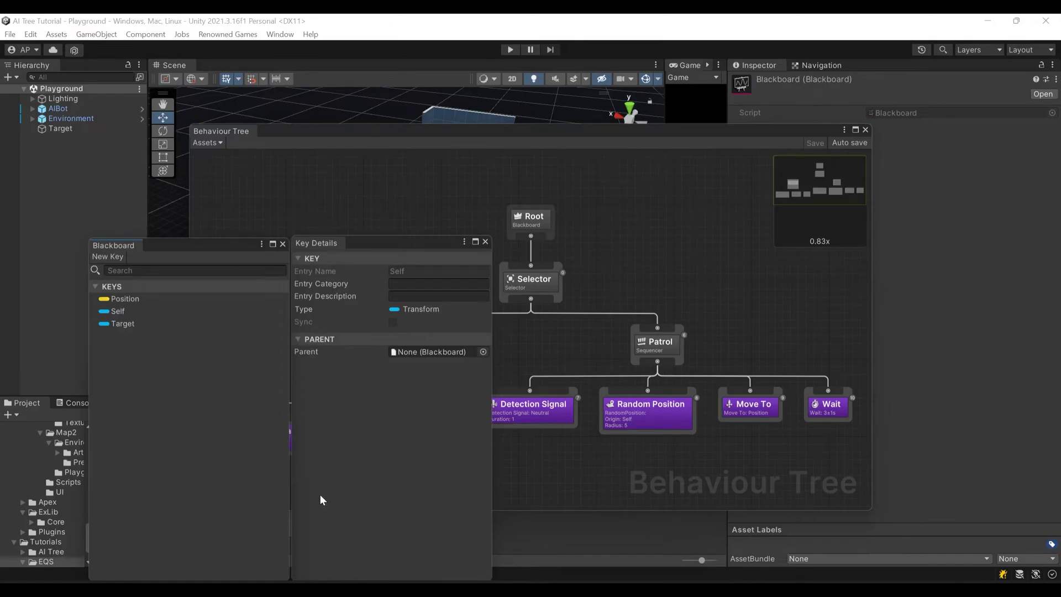
left_click(153, 304)
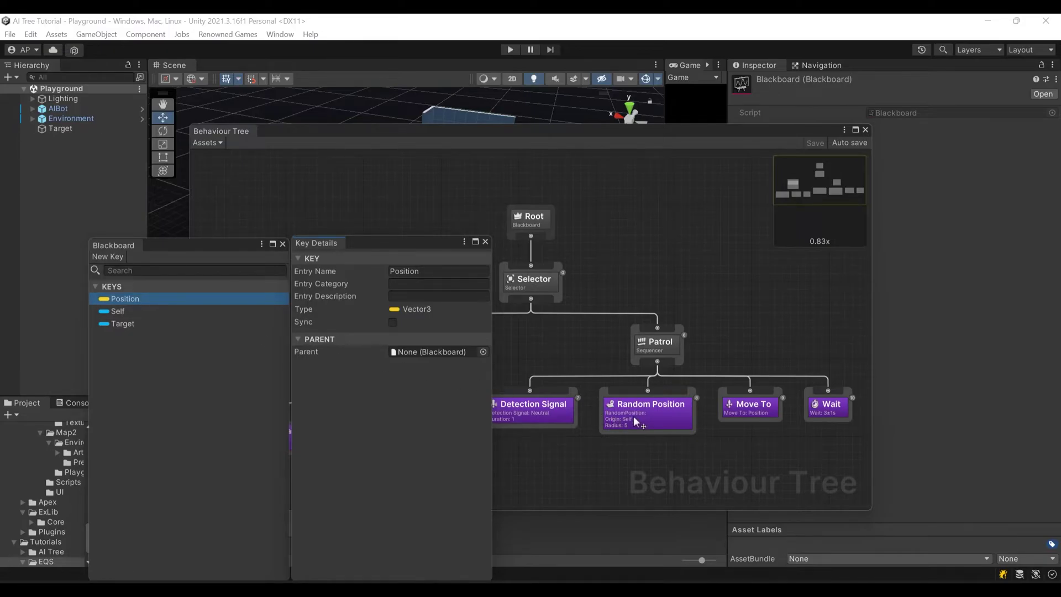
left_click(125, 311)
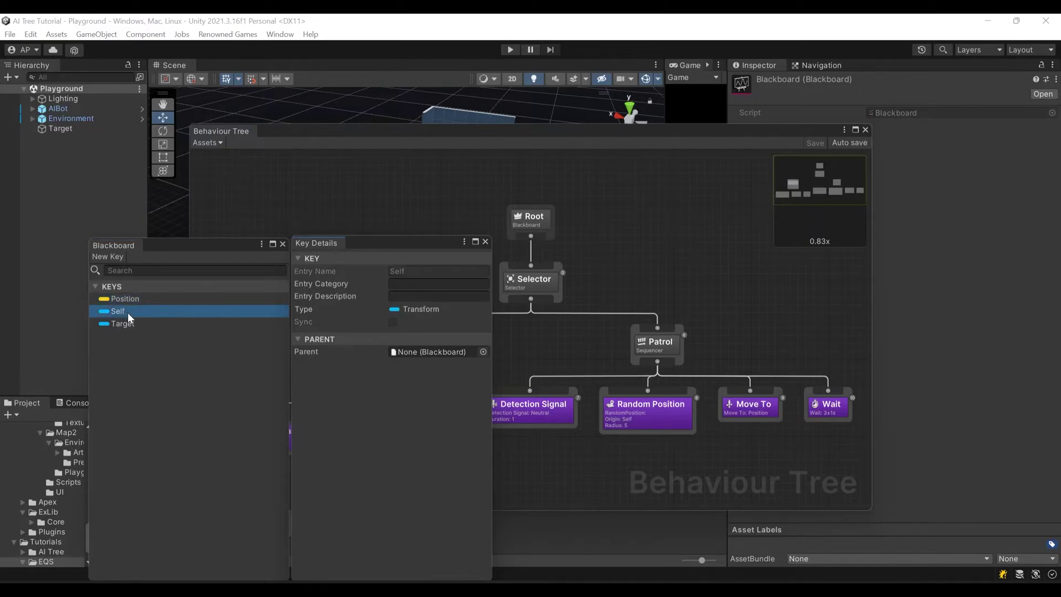
left_click(122, 326)
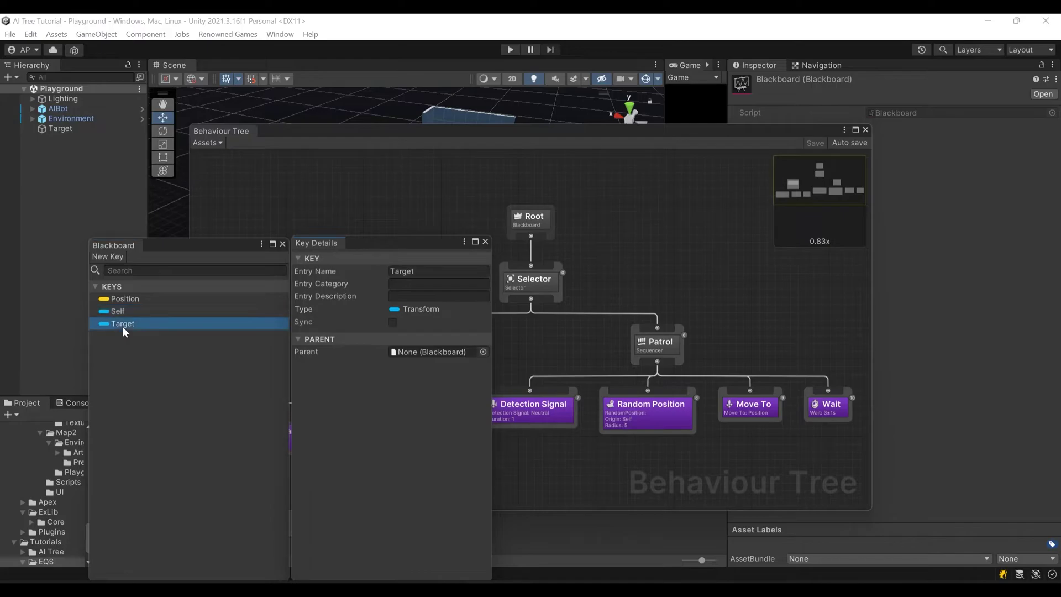
left_click(282, 244)
left_click(485, 242)
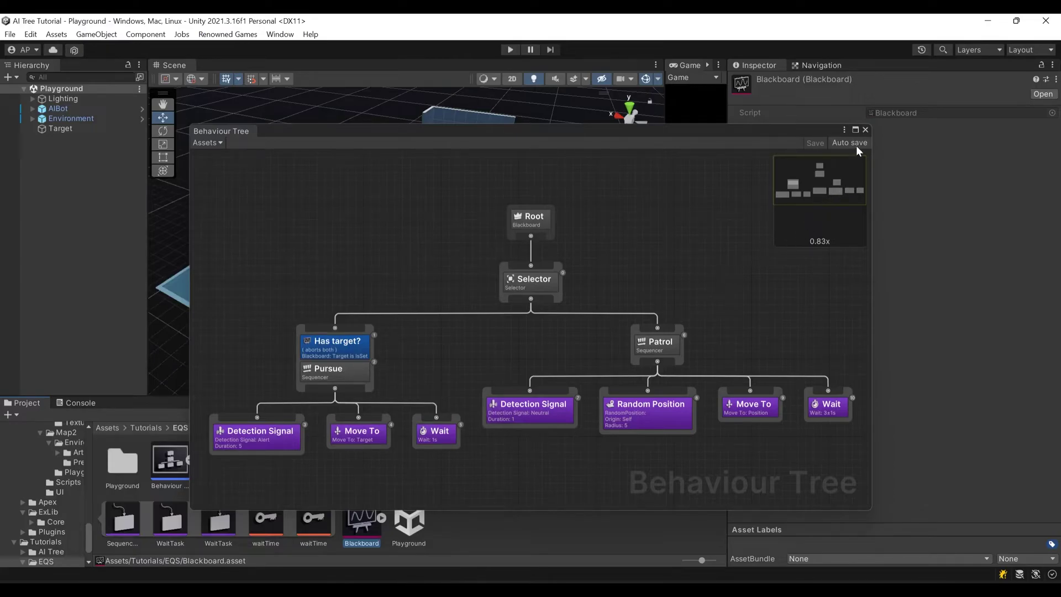
Close the Behaviour Tree editor, collapse its sub-assets, and review AIBot and Target in the Hierarchy
left_click(865, 130)
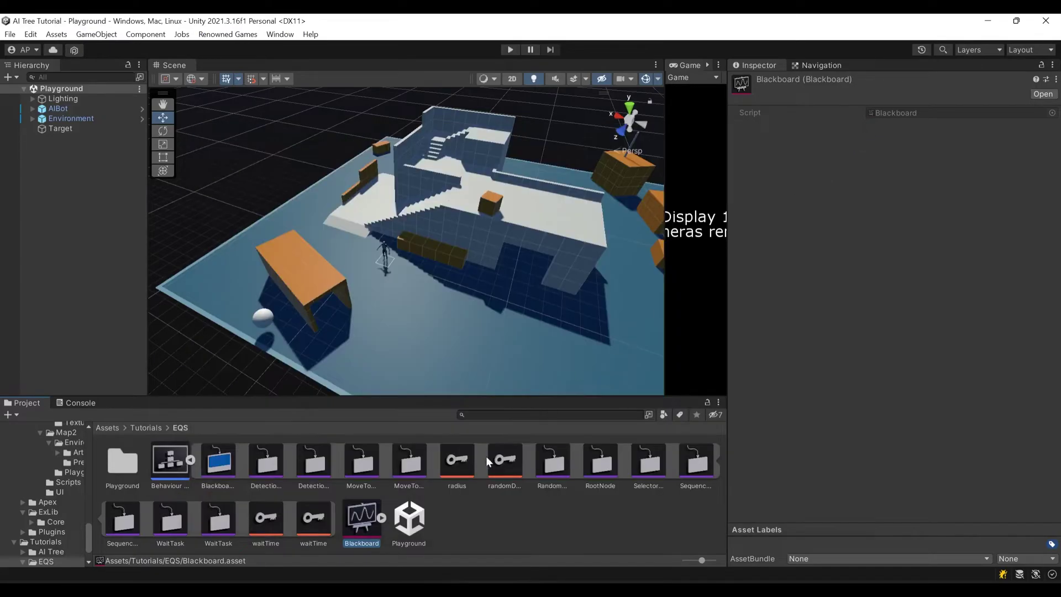
left_click(190, 459)
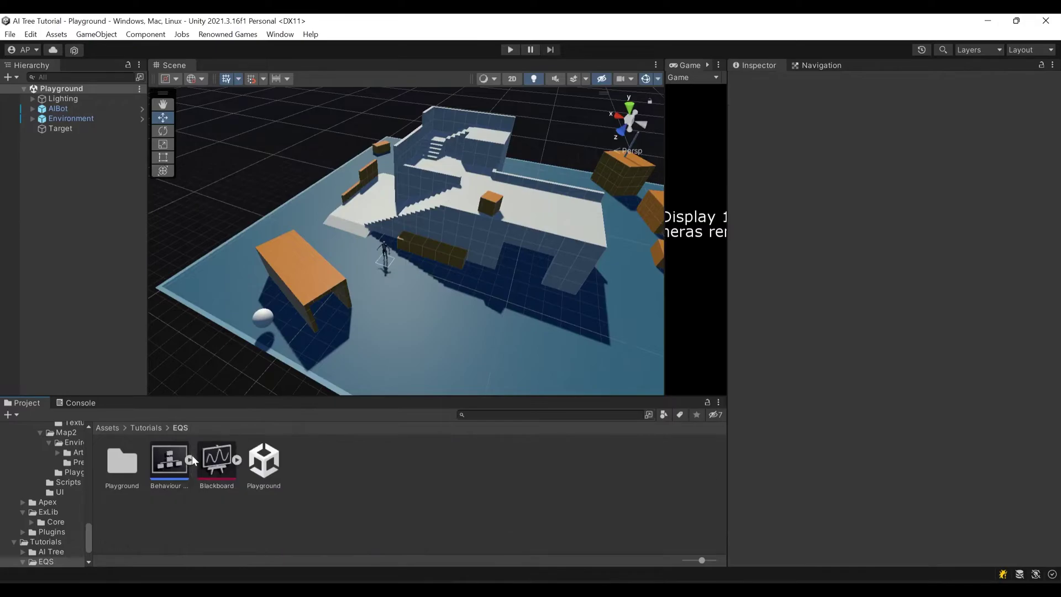
left_click(57, 109)
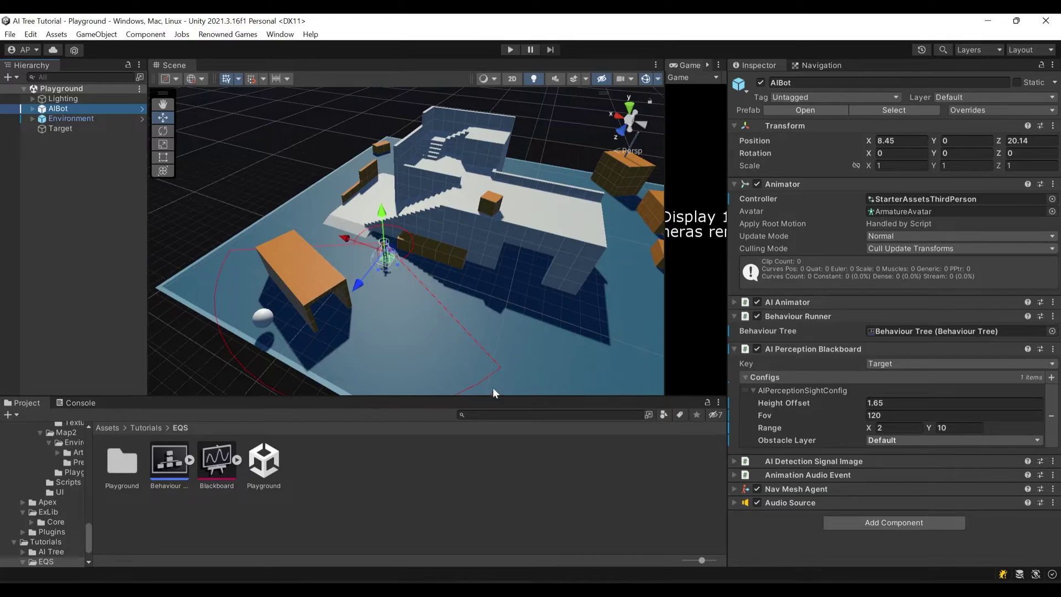
left_click(65, 131)
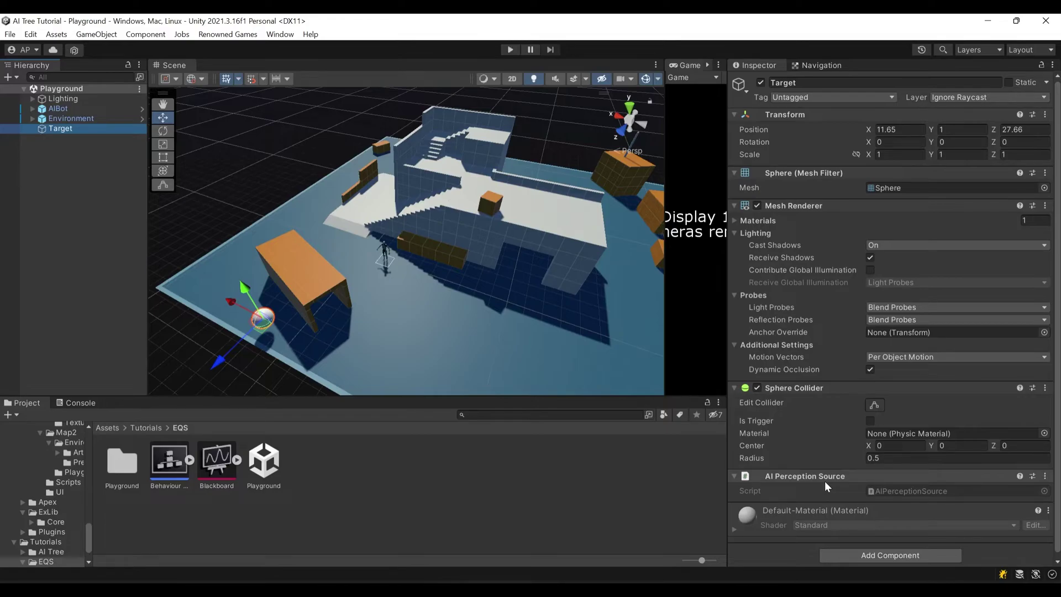
left_click(421, 479)
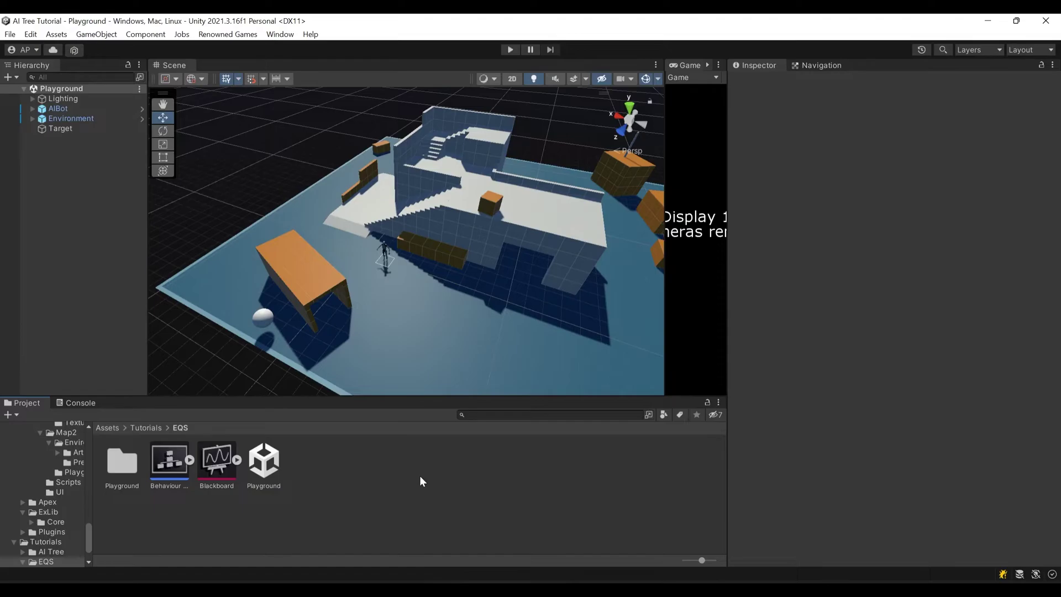
Create an Environment Query asset in the EQS folder, keeping the name New Environment Query
right_click(311, 468)
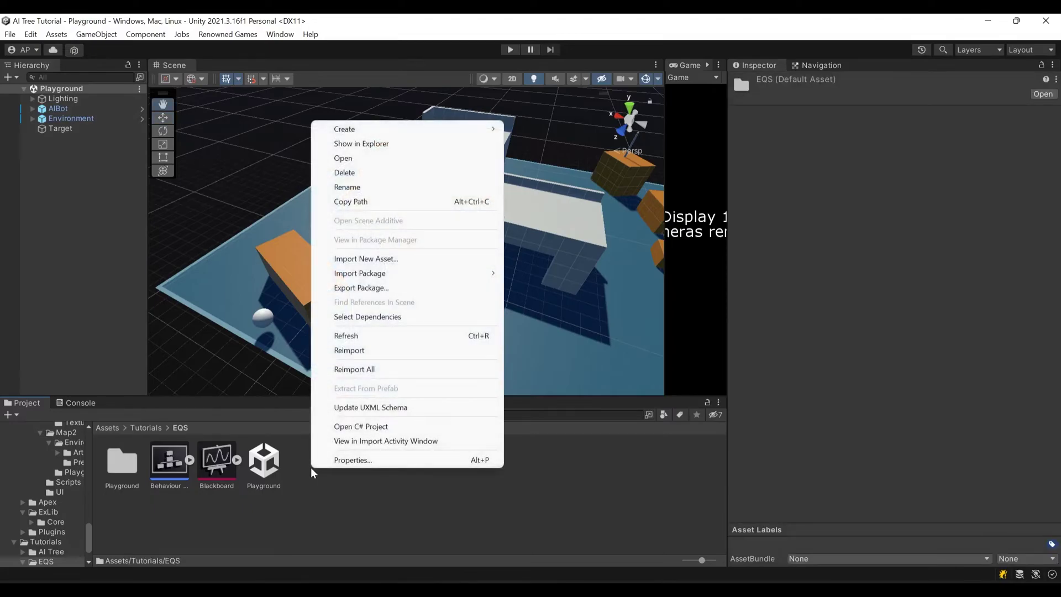
mouse_move(484, 127)
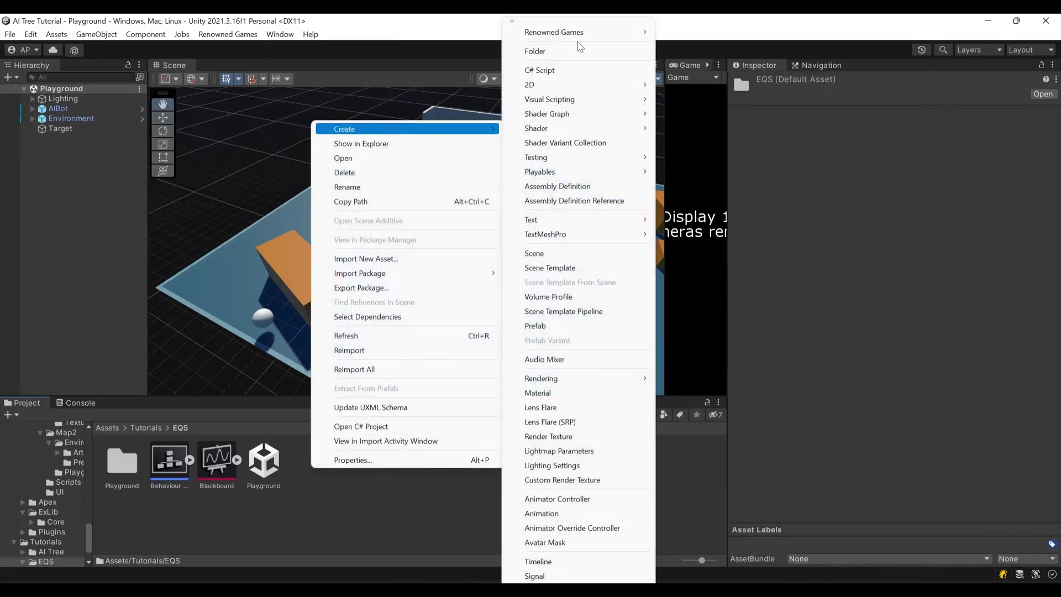
mouse_move(585, 34)
mouse_move(707, 33)
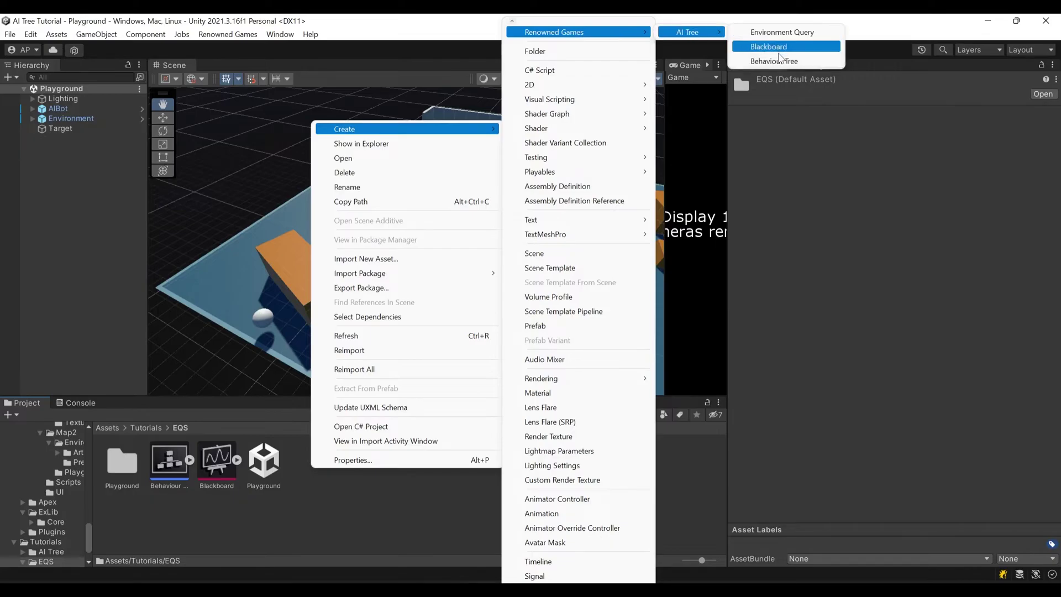
left_click(782, 32)
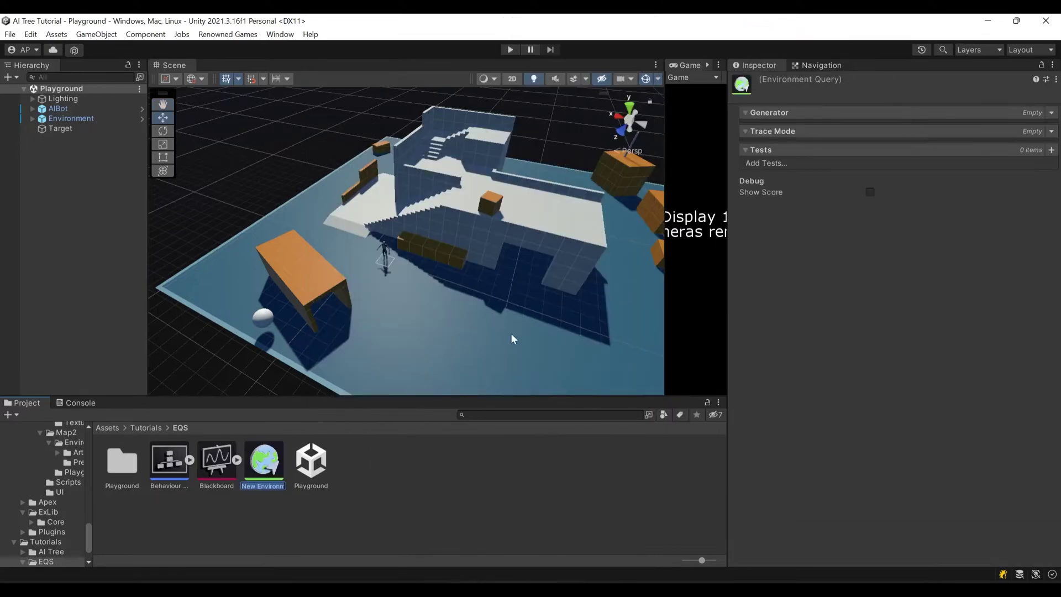
key("Return")
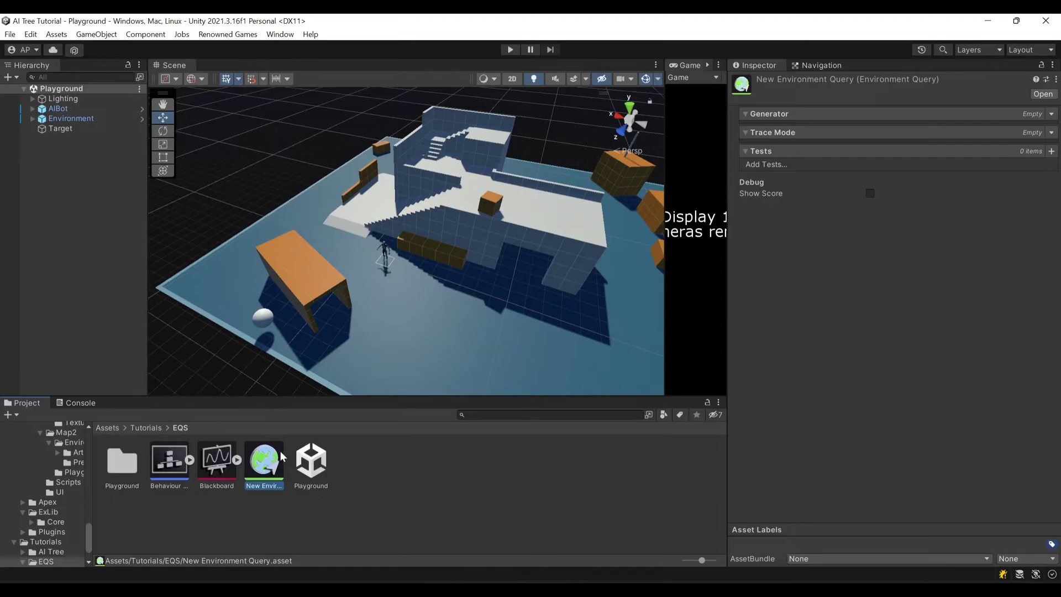
left_click(52, 261)
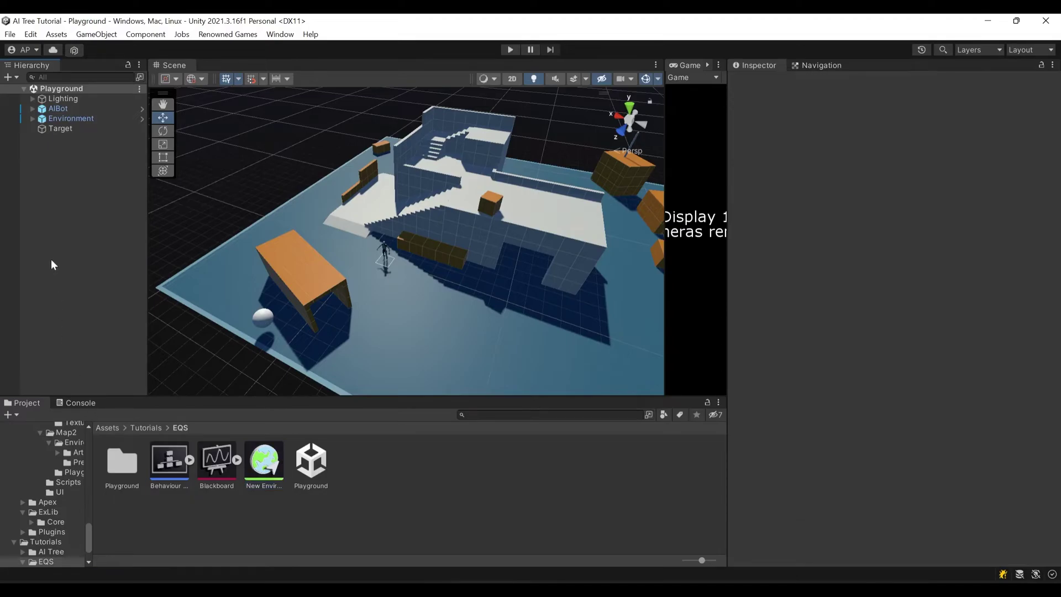
Create an empty GameObject with an EQS Tester component that uses New Environment Query
right_click(49, 231)
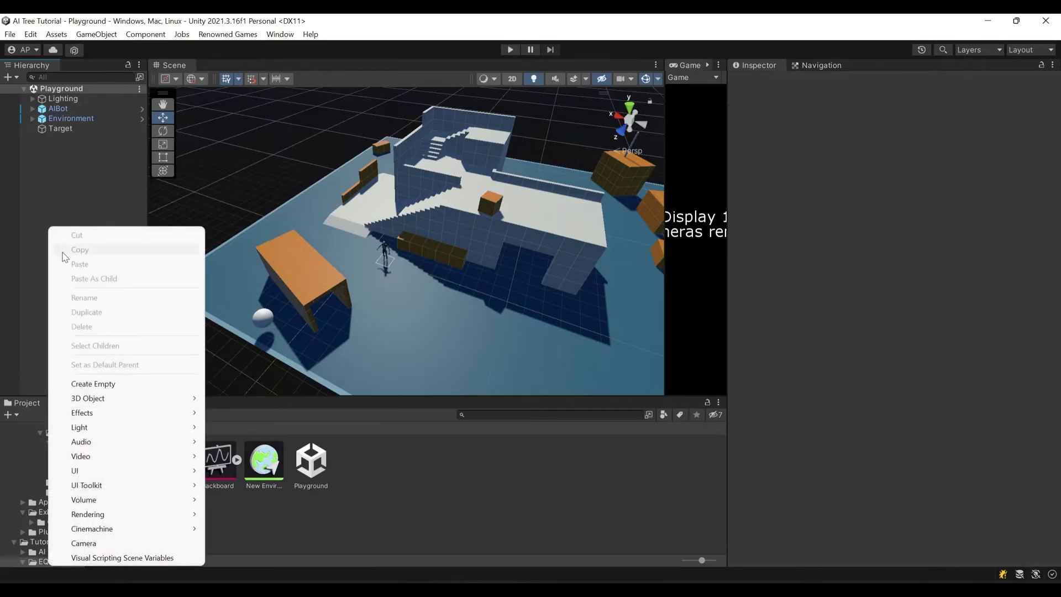
left_click(92, 384)
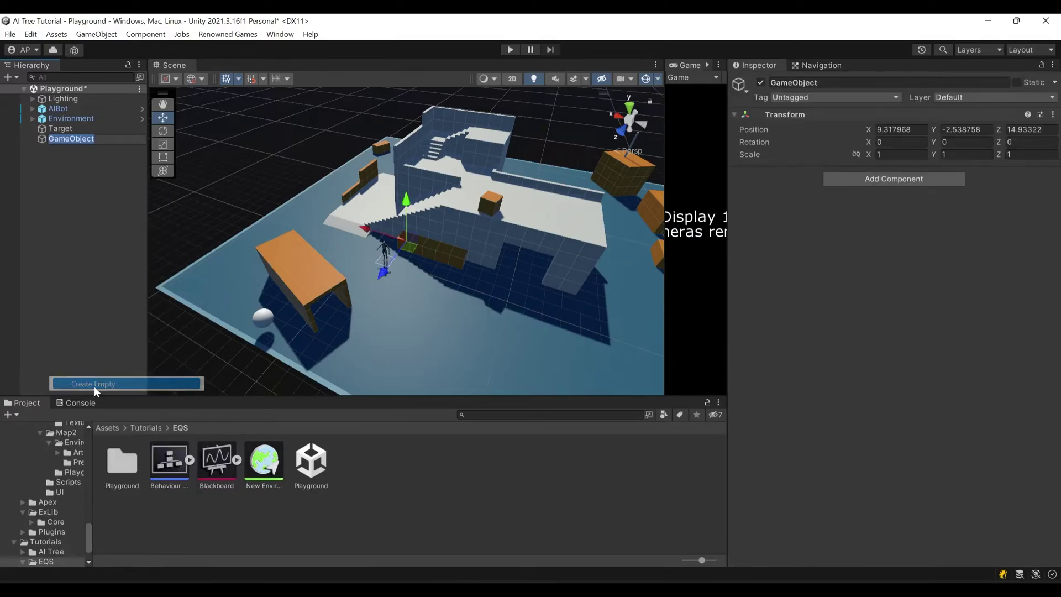
left_click(78, 250)
left_click(85, 141)
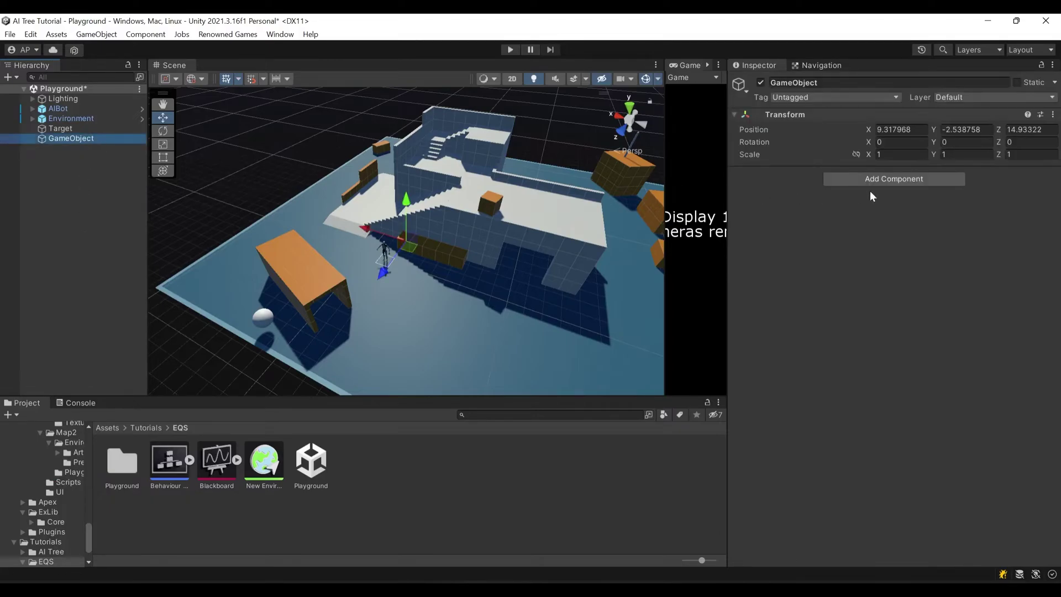
left_click(887, 179)
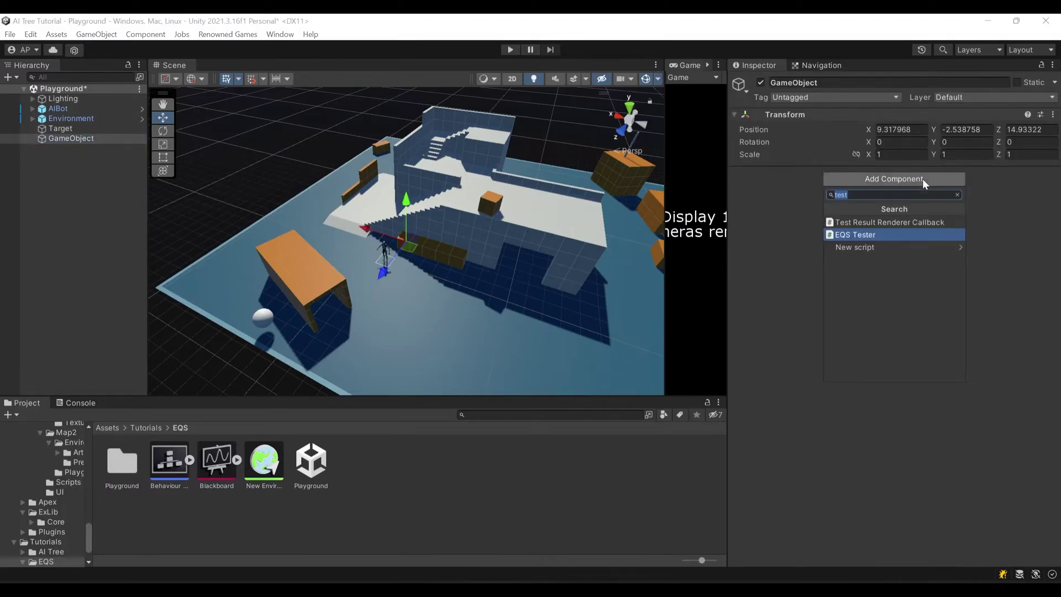
left_click(856, 235)
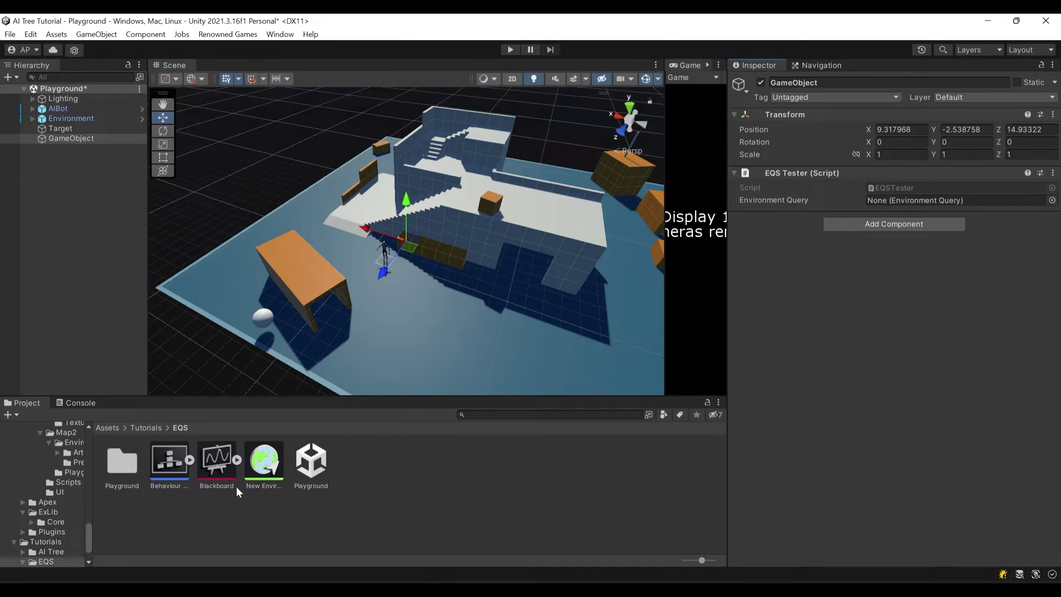
left_click(255, 475)
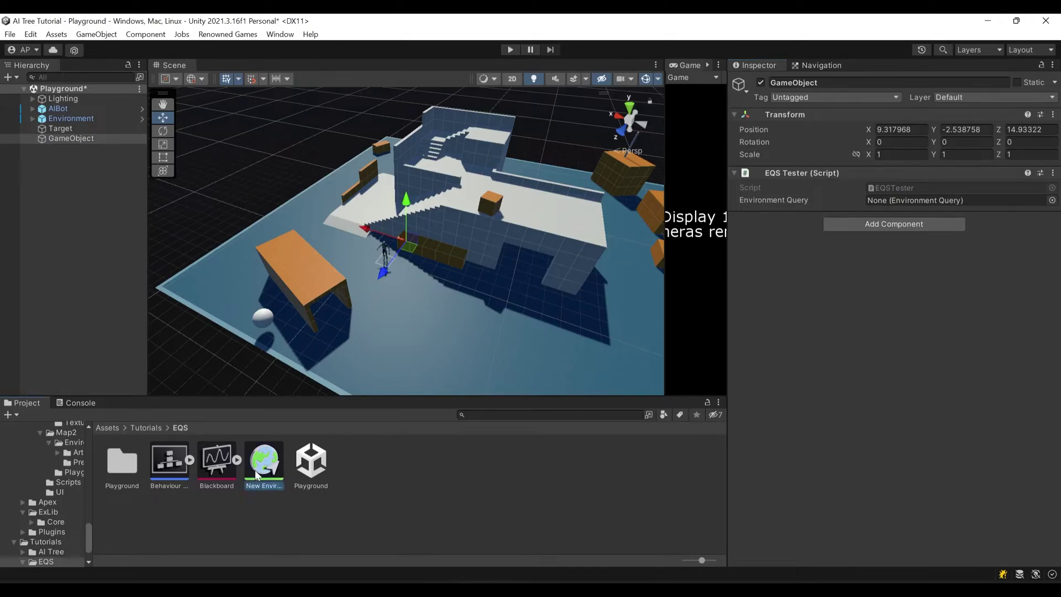
left_click_drag(256, 474, 893, 200)
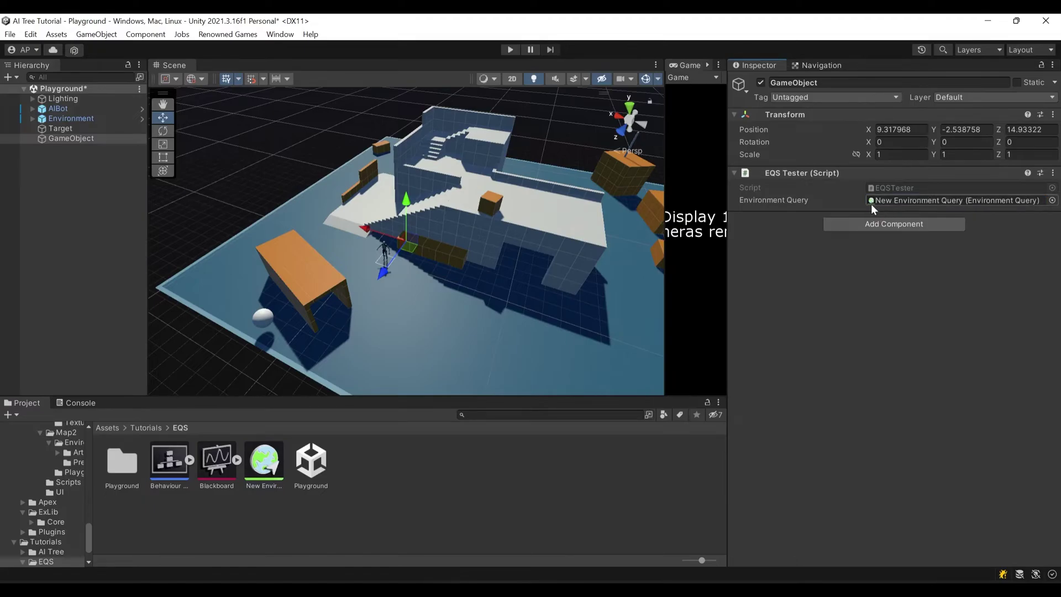
Zero the tester's position, then move it along Z to 0, 0, 15.22
left_click(901, 130)
type("0")
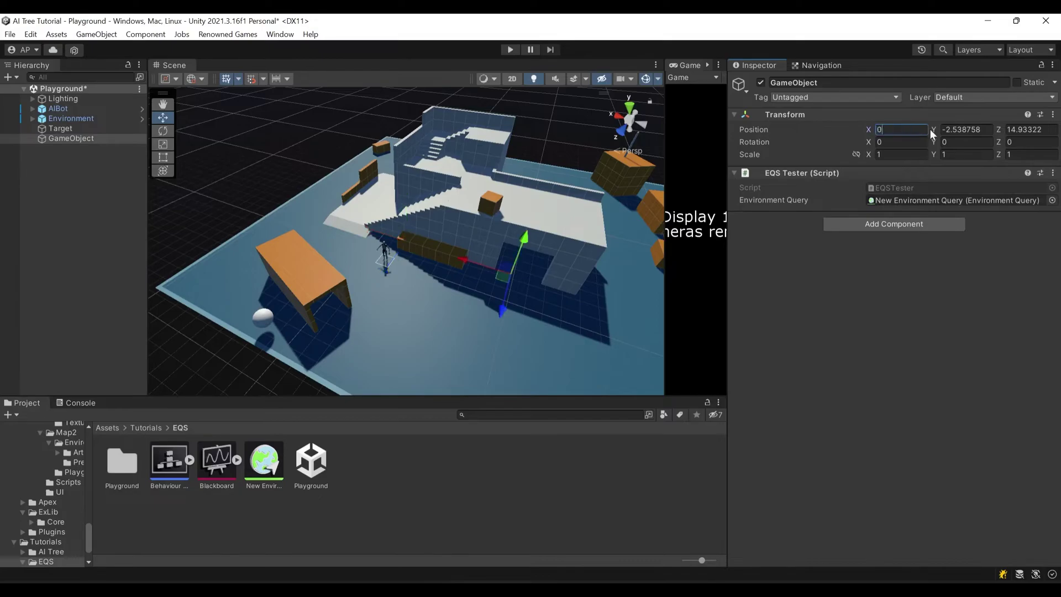
key("Tab")
type("0")
key("Tab")
type("0")
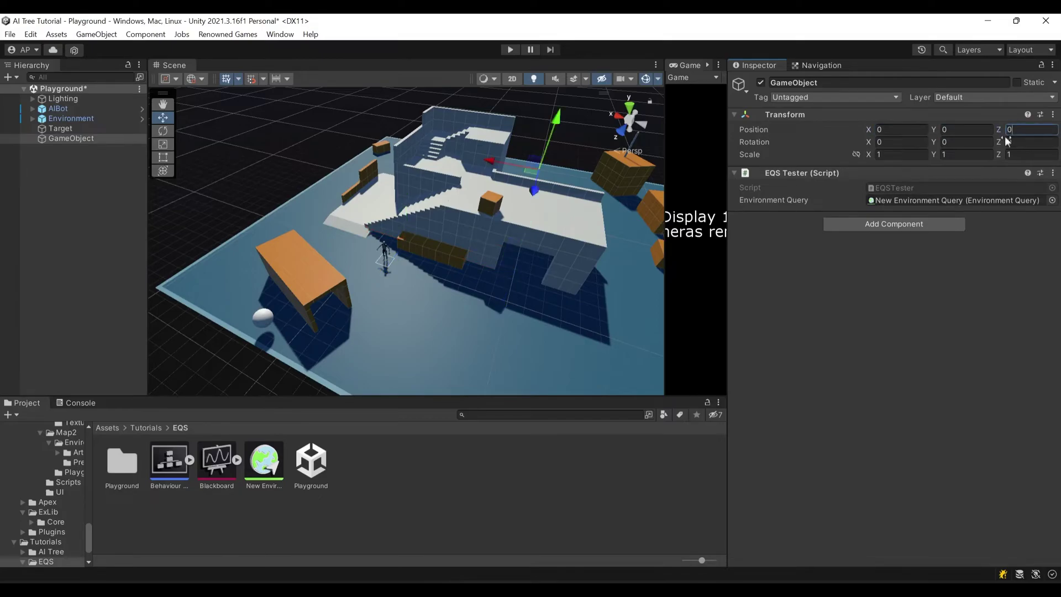
left_click_drag(533, 192, 512, 286)
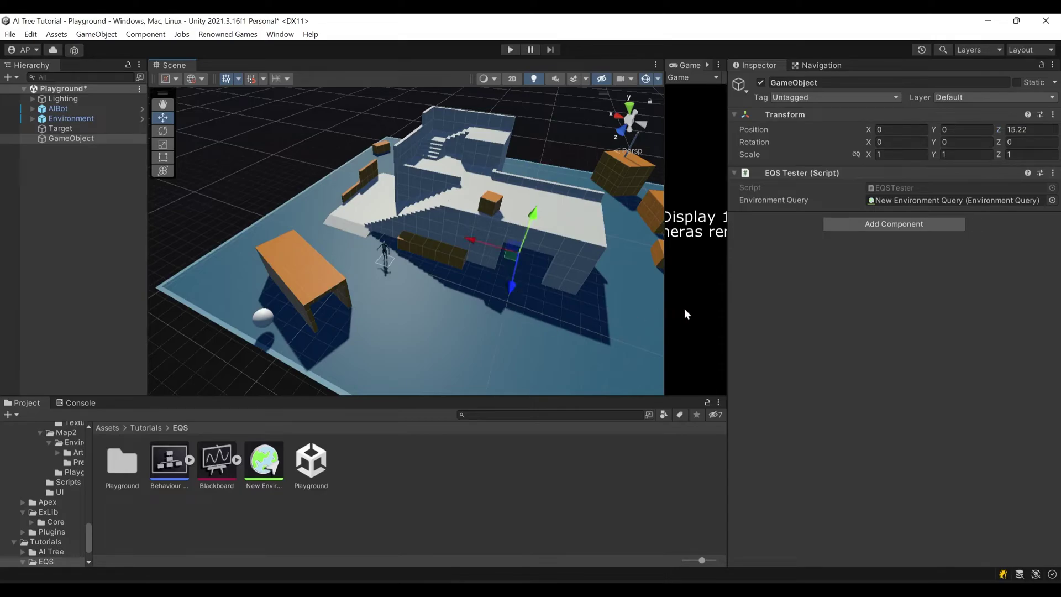
left_click(54, 251)
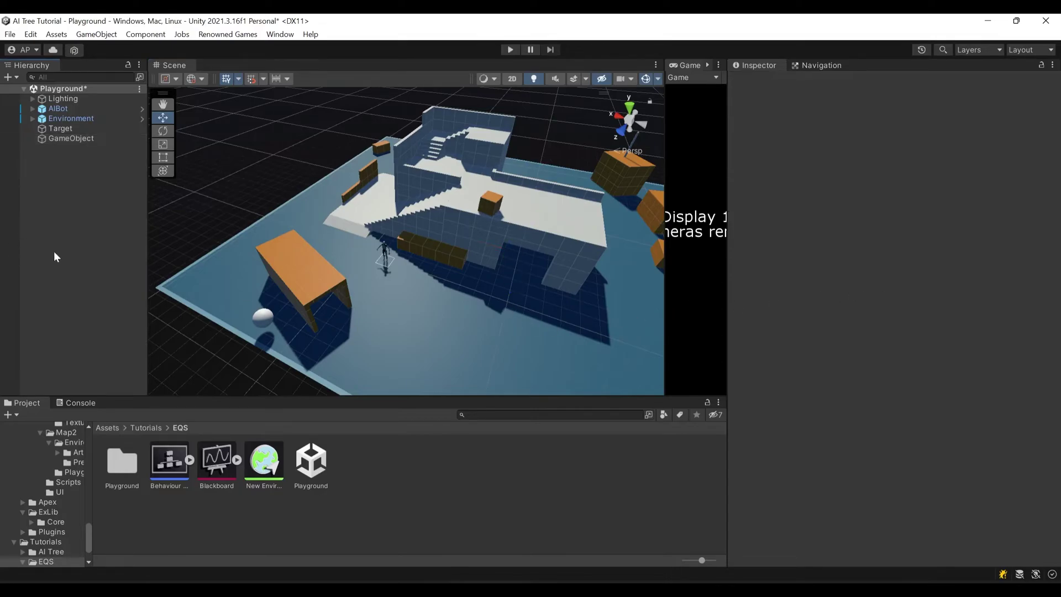
Set New Environment Query's generator to Grid and its trace mode to NavMesh
left_click(270, 464)
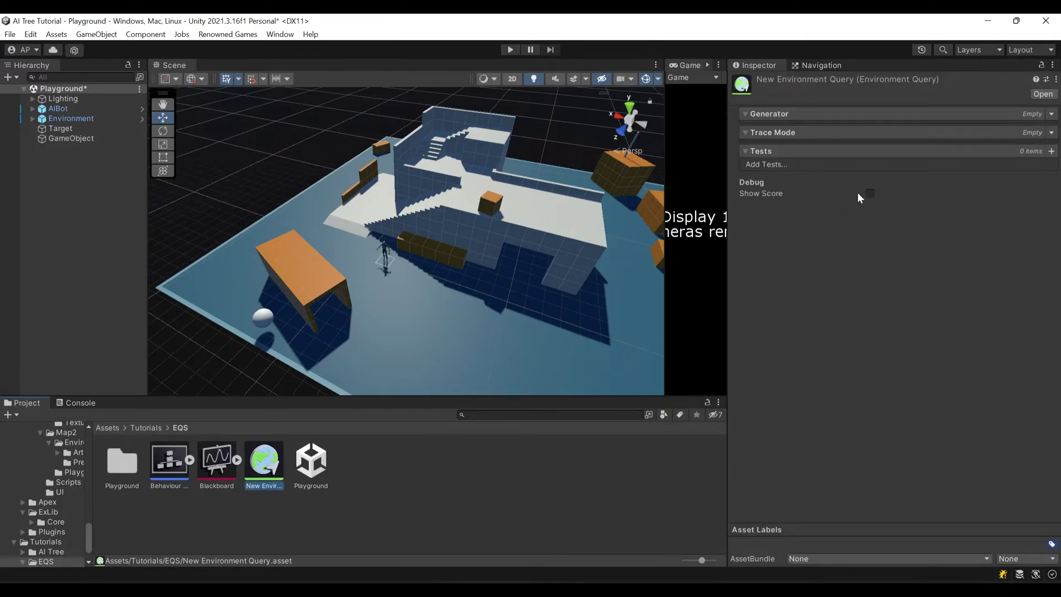
left_click(1052, 114)
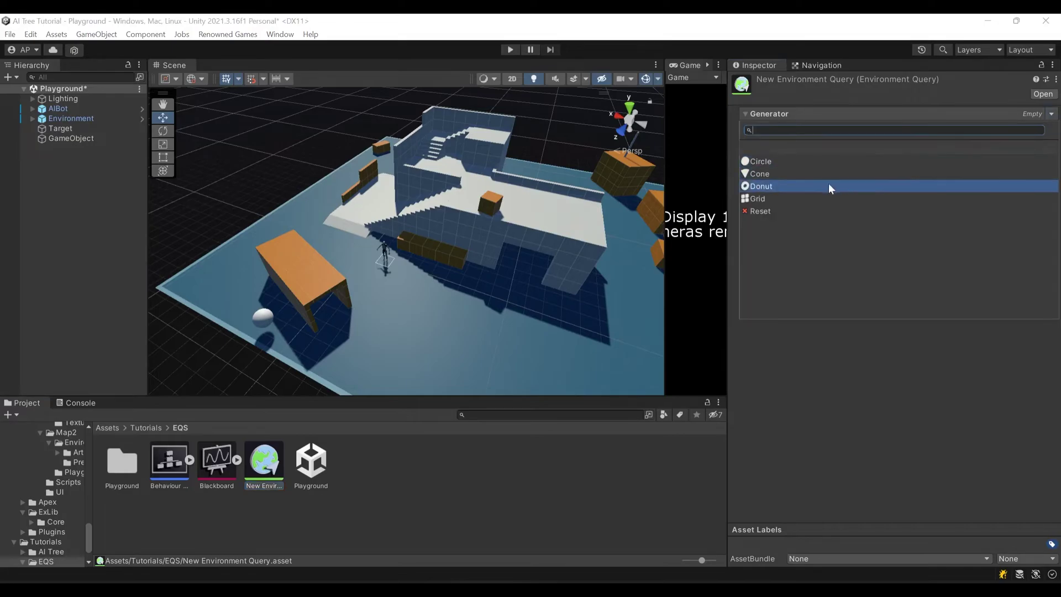
left_click(781, 200)
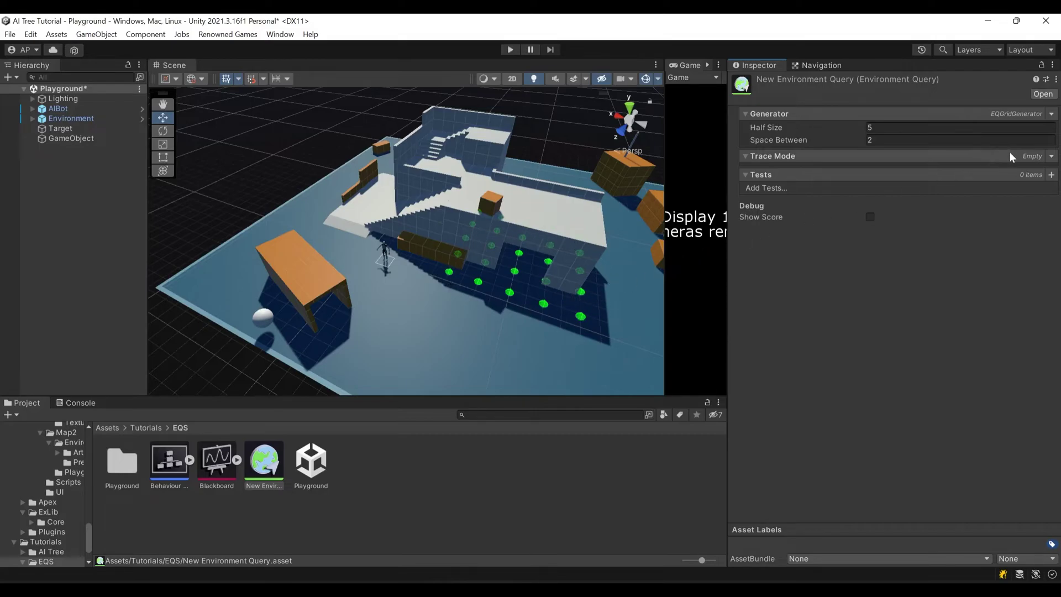
left_click(1051, 157)
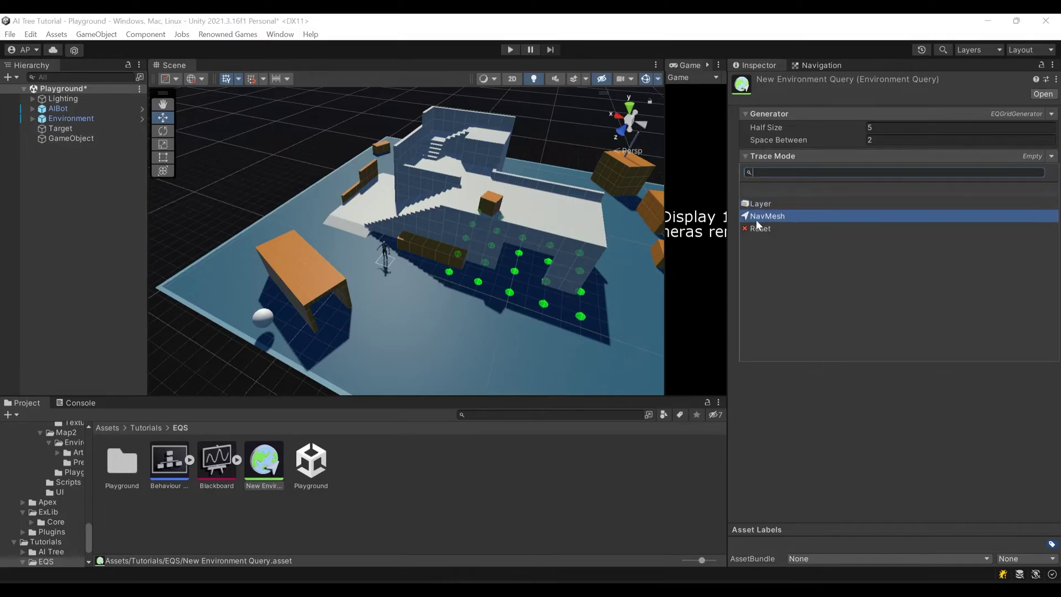
left_click(757, 220)
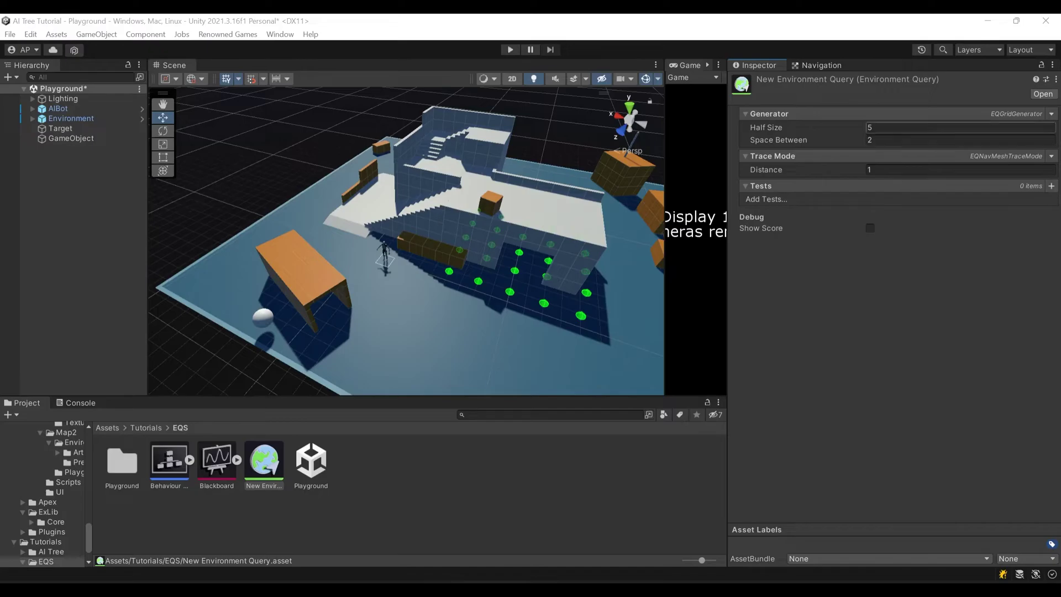
Set the query grid's Half Size to 16
left_click(925, 128)
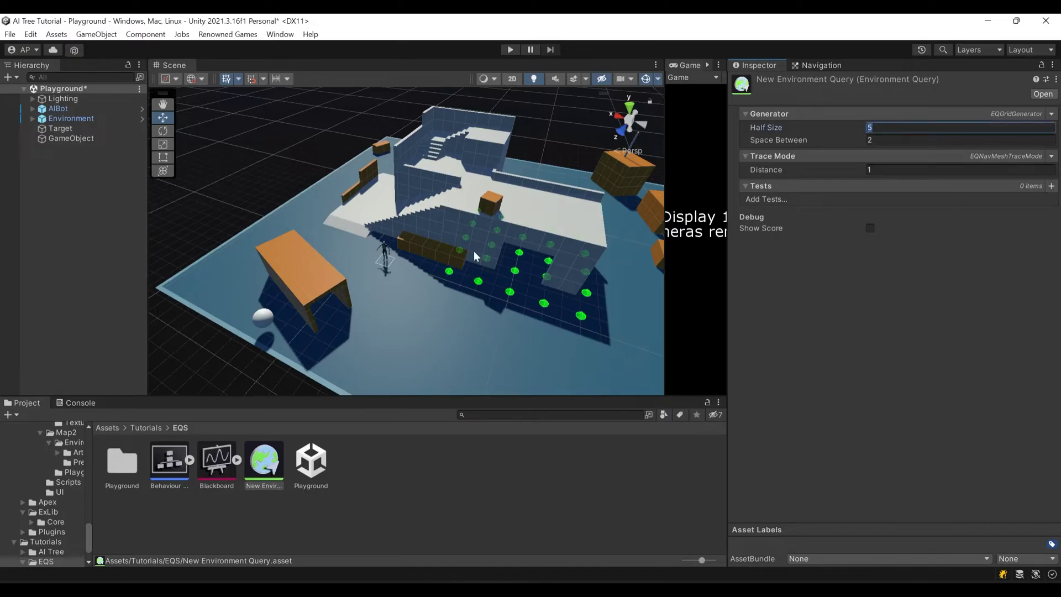
scroll(458, 244, "down", 5)
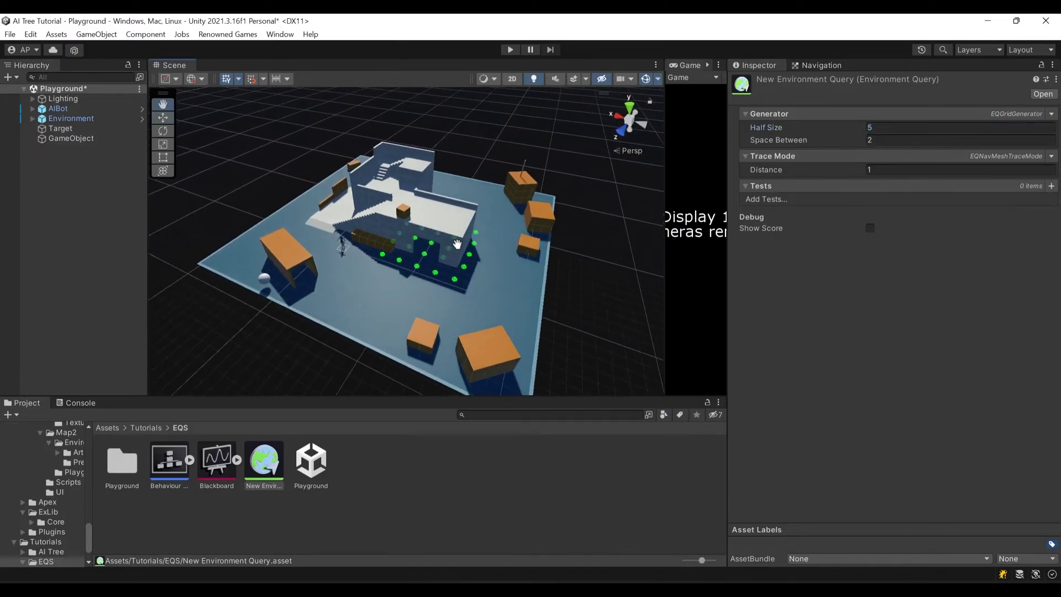
middle_click_drag(458, 244, 424, 247)
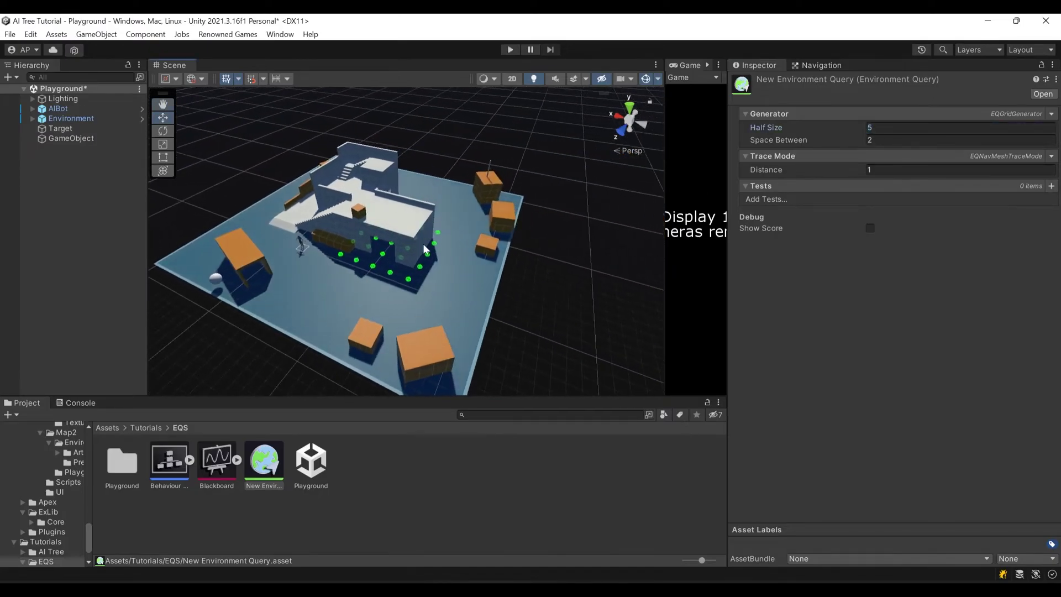
left_click(885, 128)
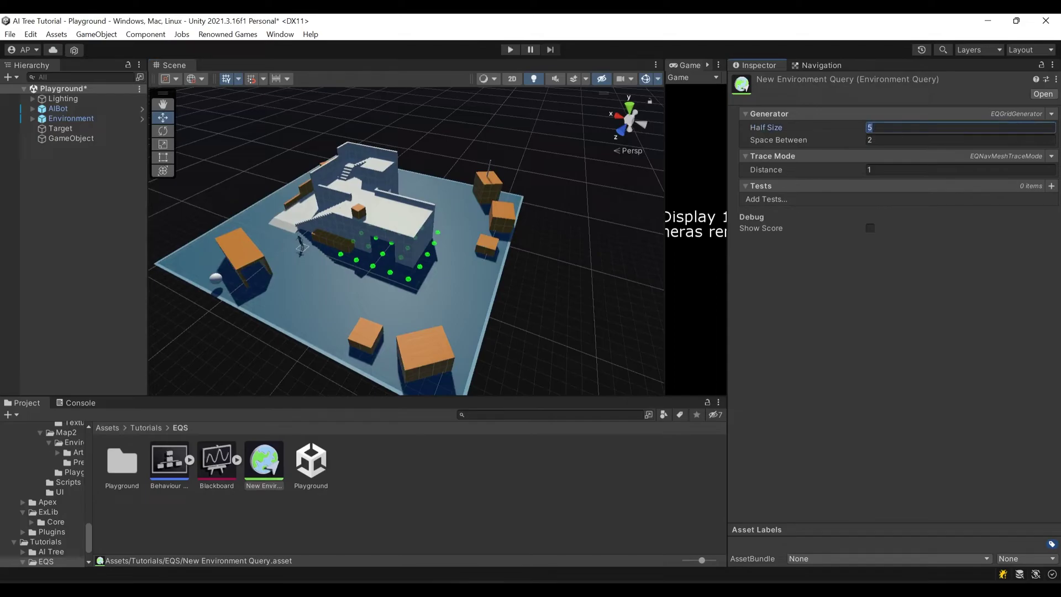
type("15")
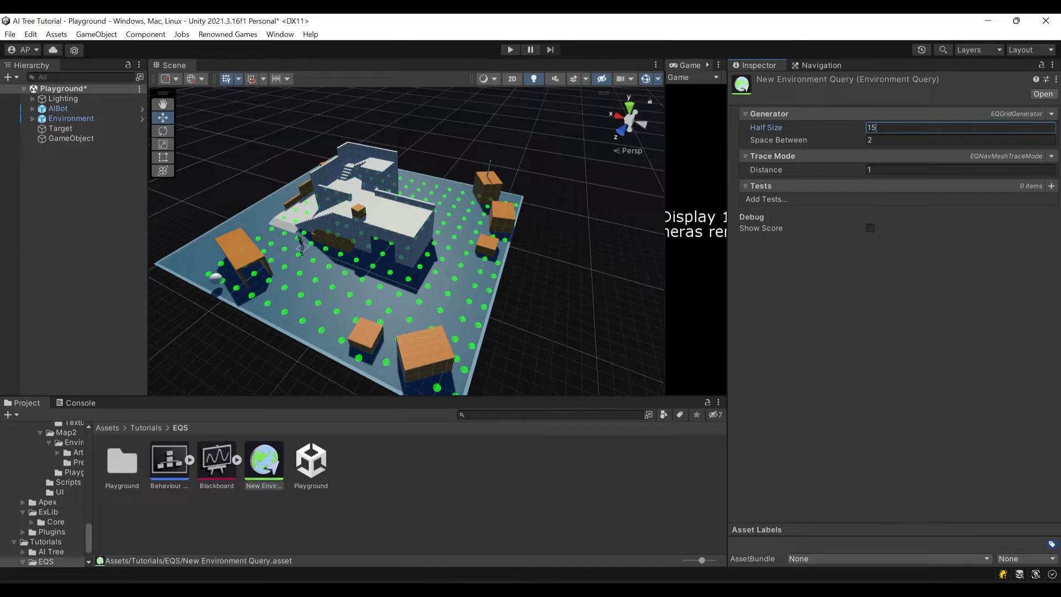
key("BackSpace")
type("6")
Shift the tester along X and set the grid's Space Between to 1
left_click(62, 130)
left_click(55, 138)
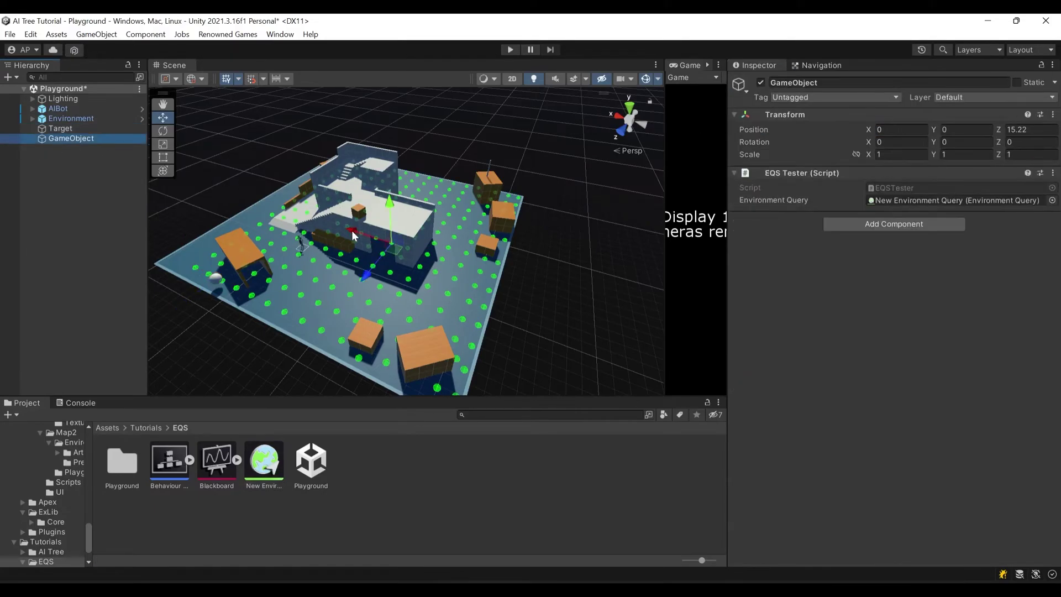
left_click_drag(352, 235, 325, 228)
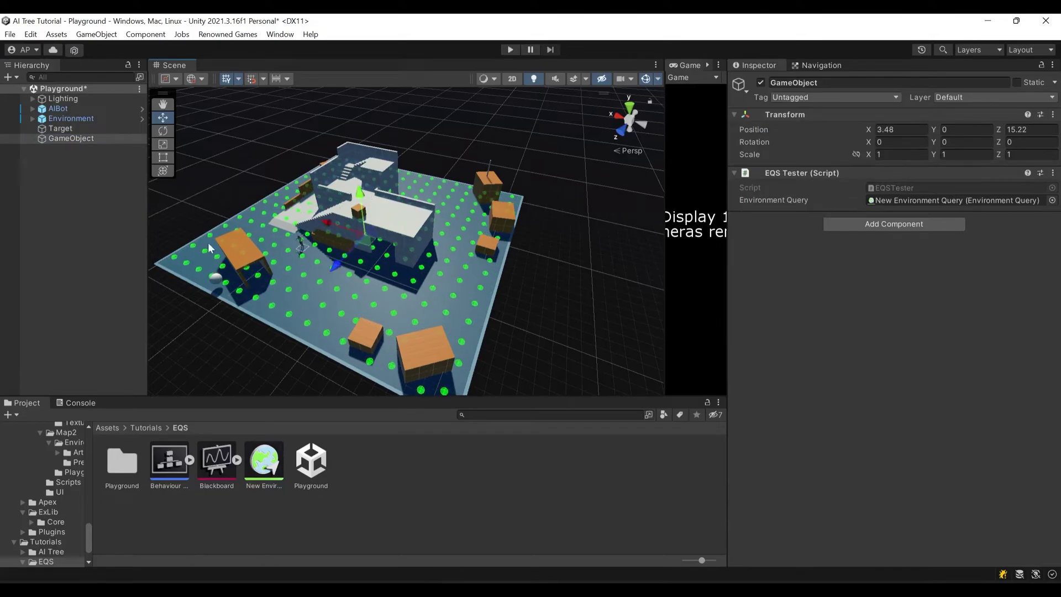
left_click(271, 480)
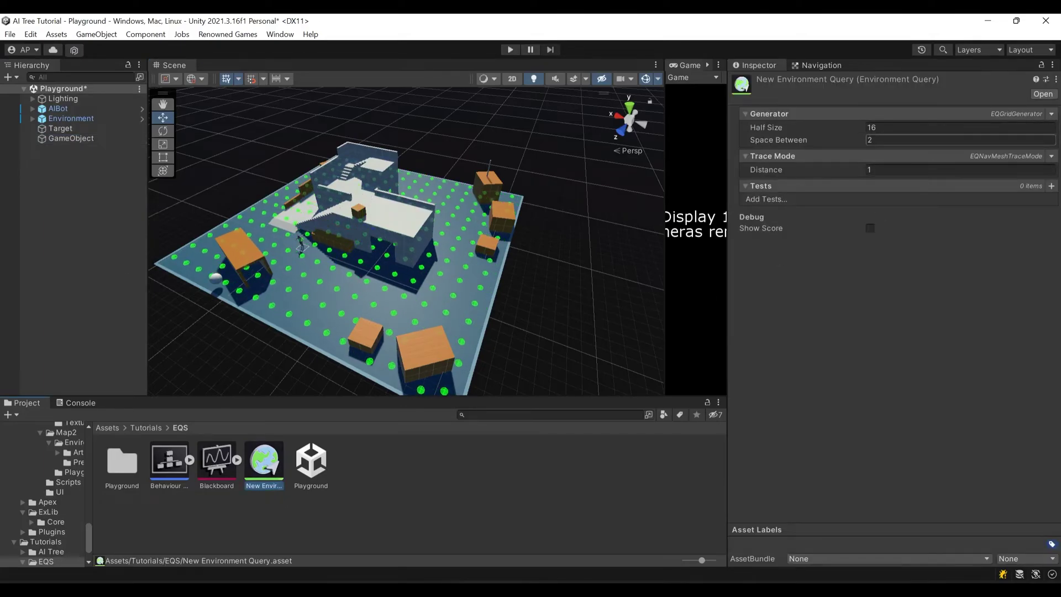
left_click(884, 139)
type("1")
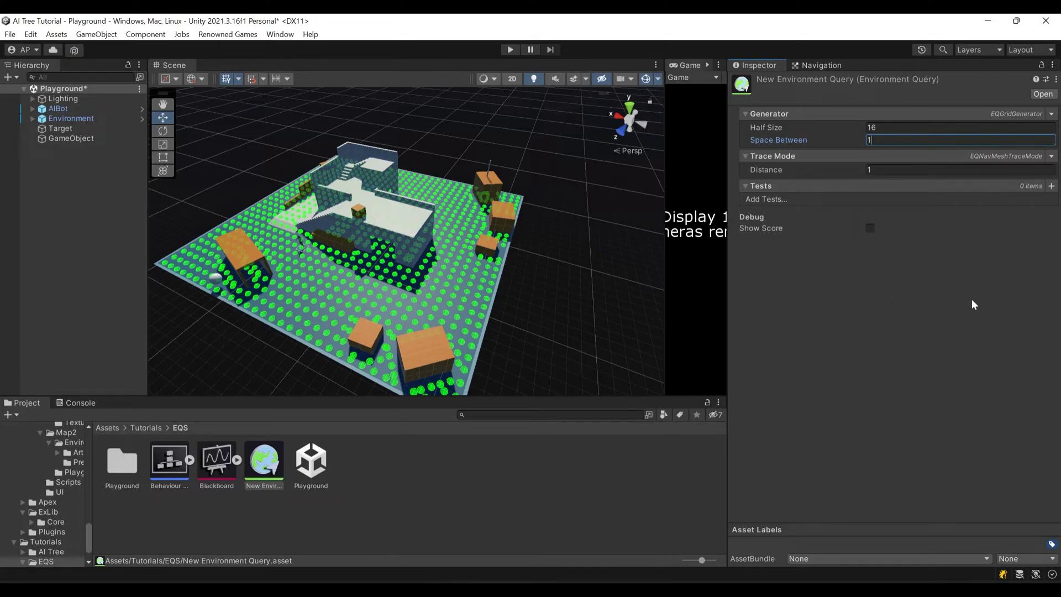
key("Return")
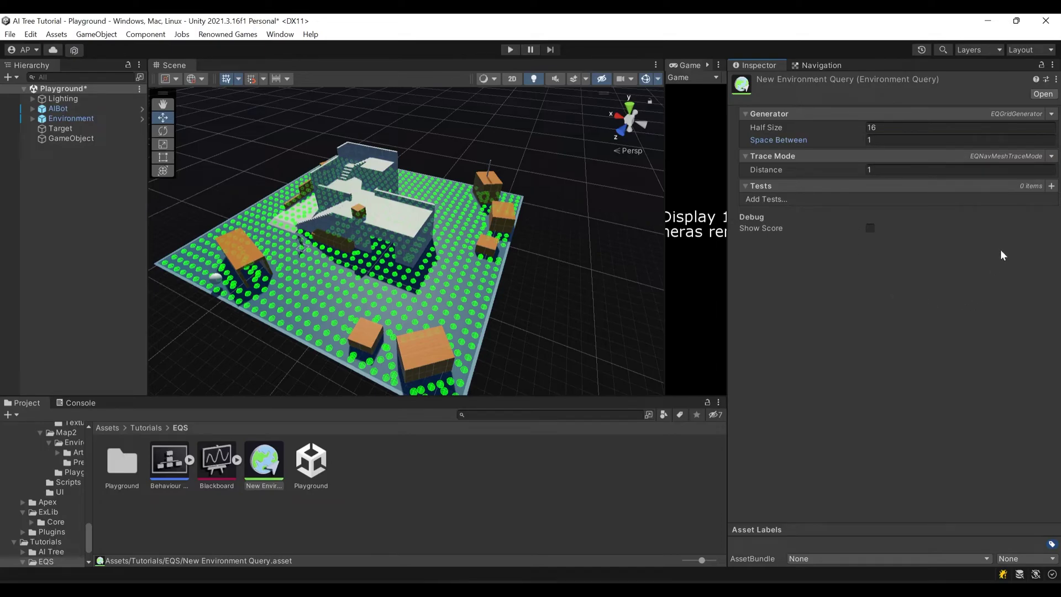
Add an overlap test: Filter Only, Multiply sampling, Maximum filter, sphere radius 0.72
left_click(1053, 187)
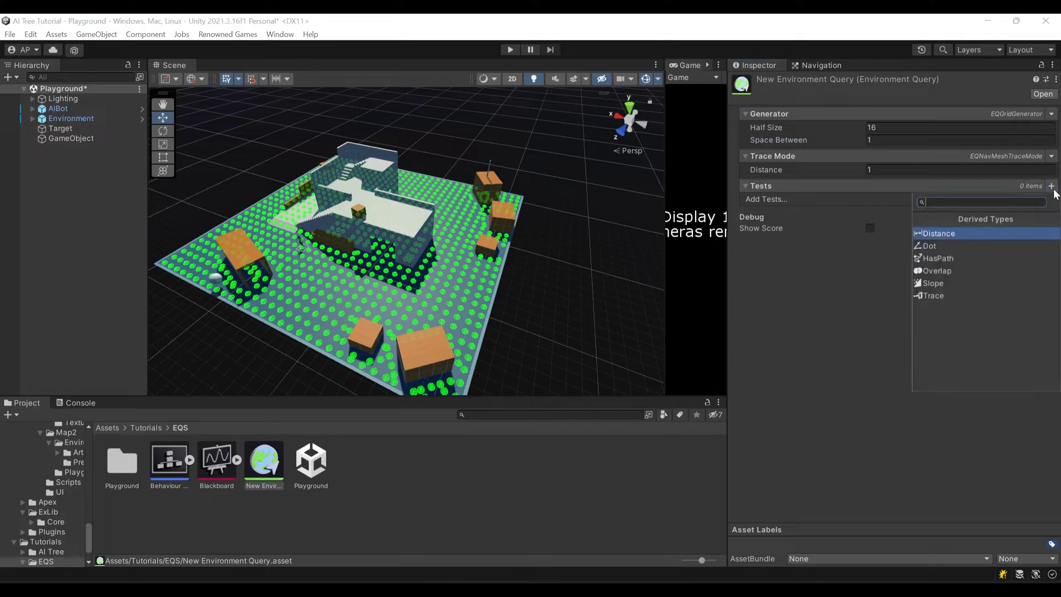
left_click(936, 271)
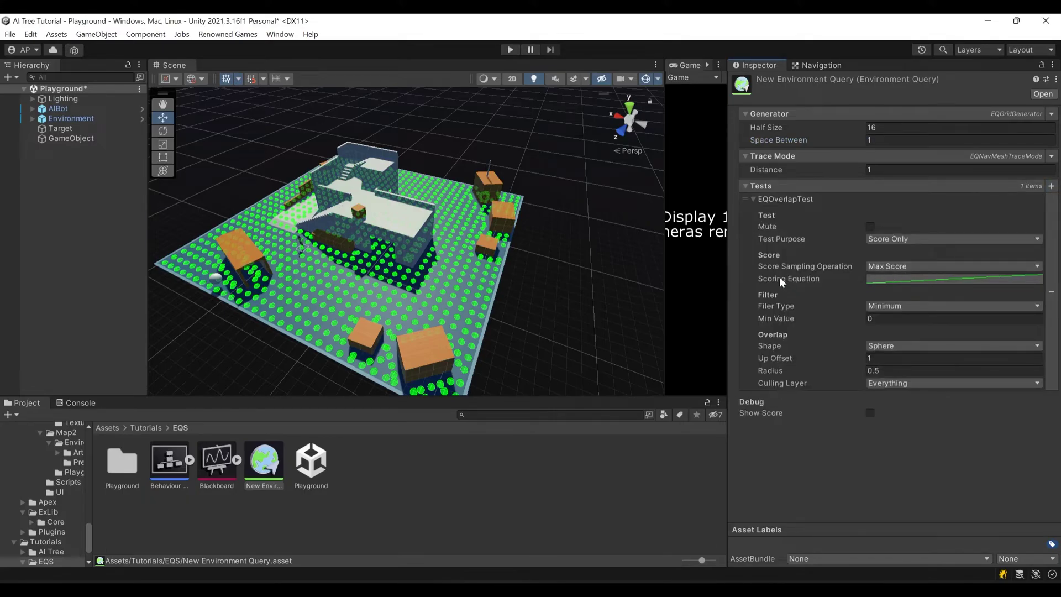
left_click(901, 241)
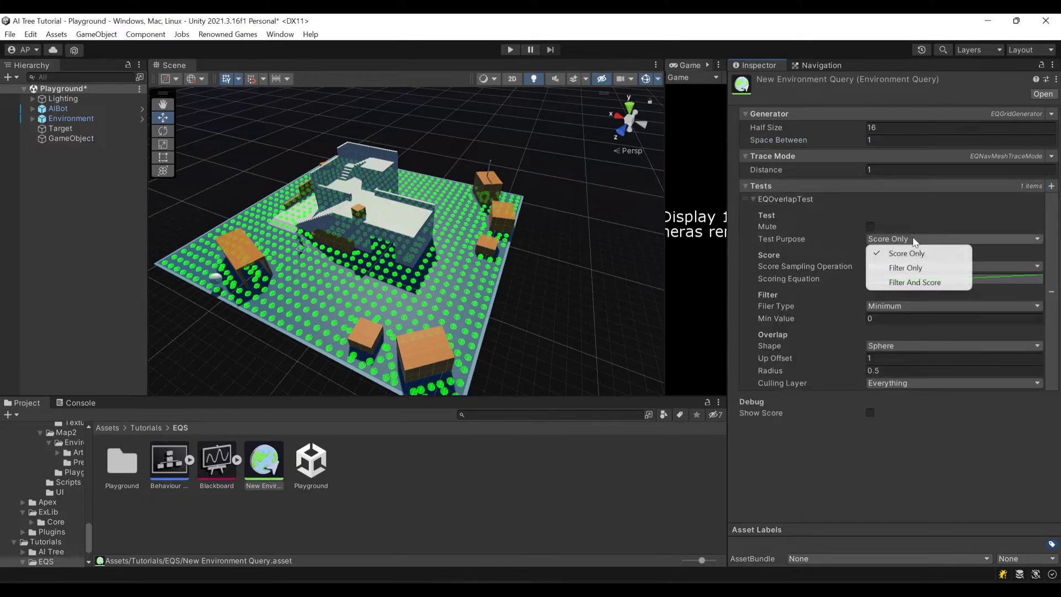
left_click(894, 269)
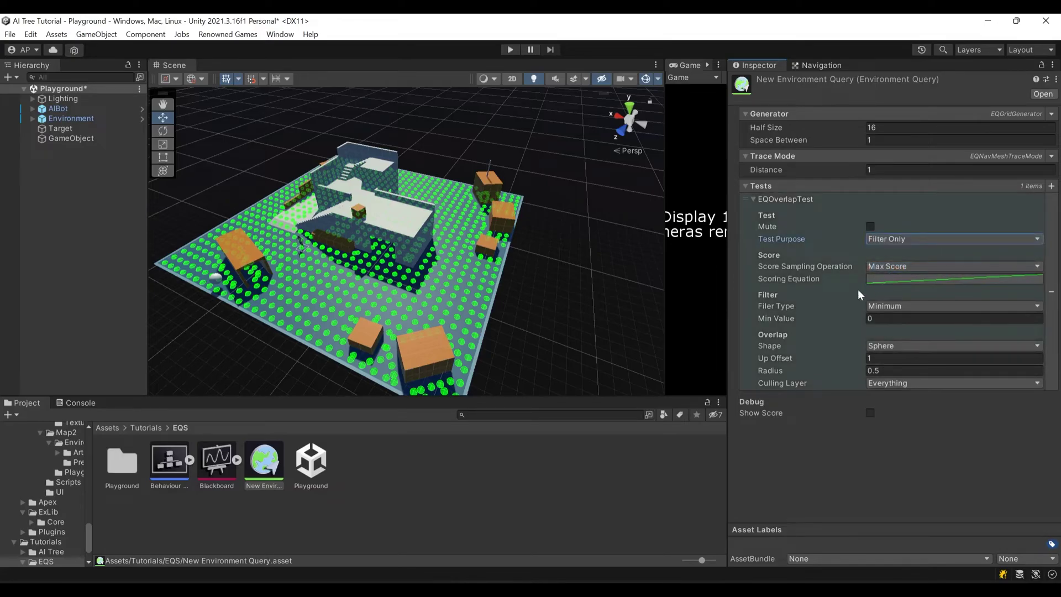
left_click(887, 267)
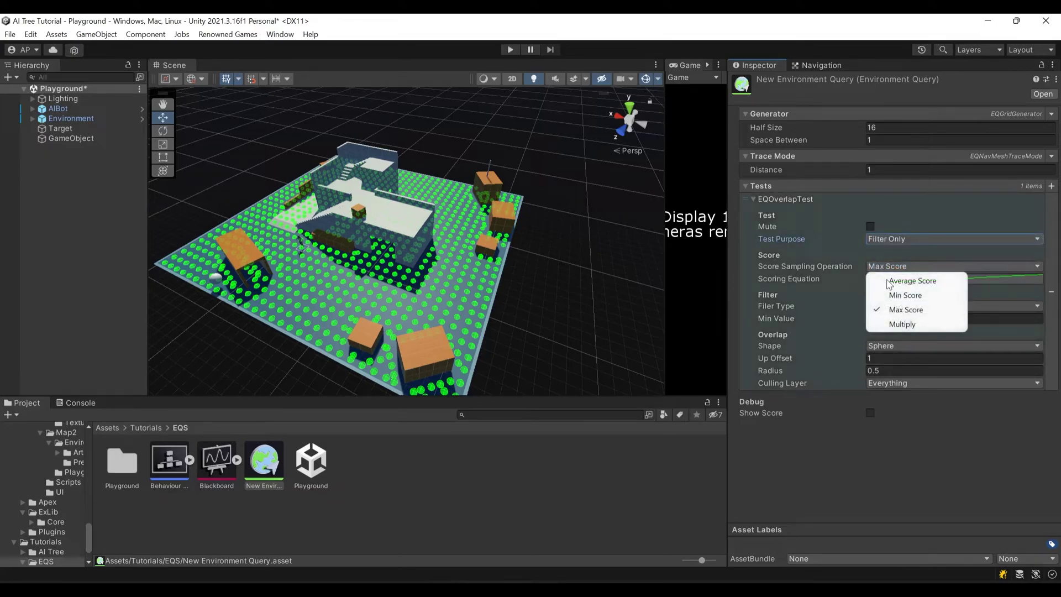
left_click(892, 324)
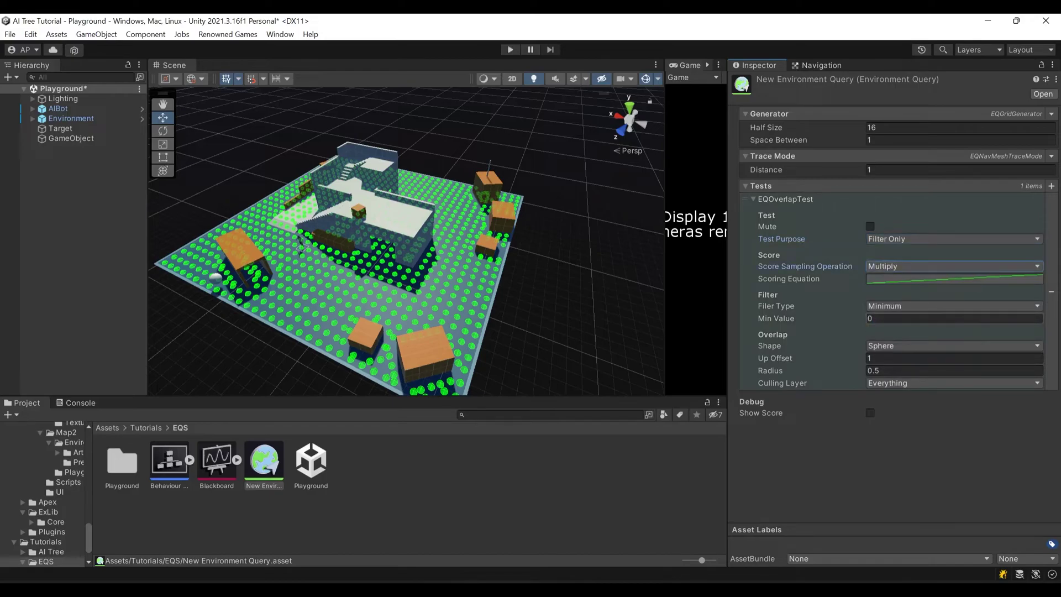
left_click(884, 303)
left_click(888, 333)
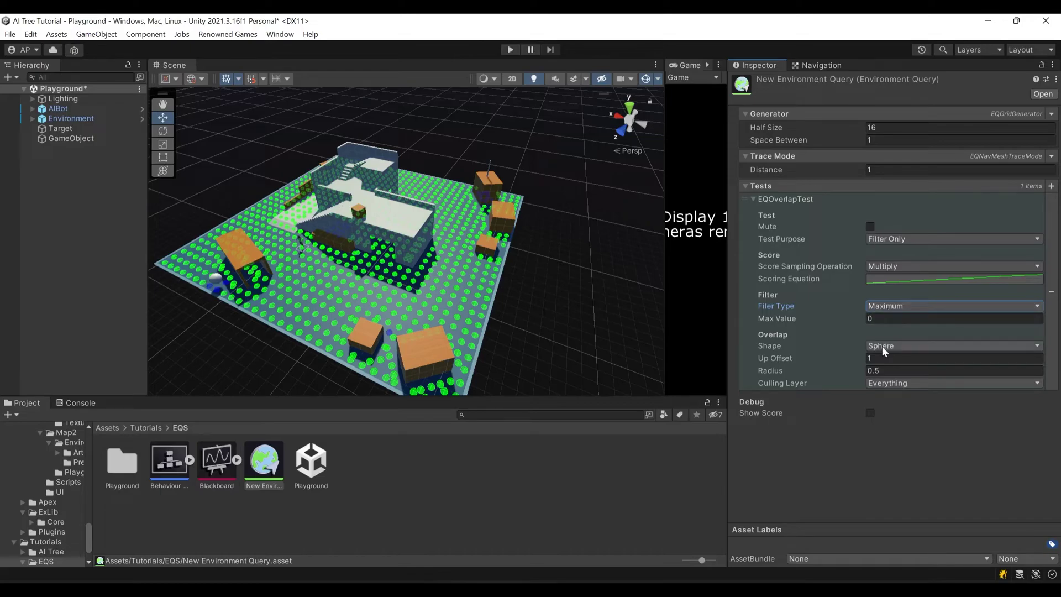
left_click(876, 370)
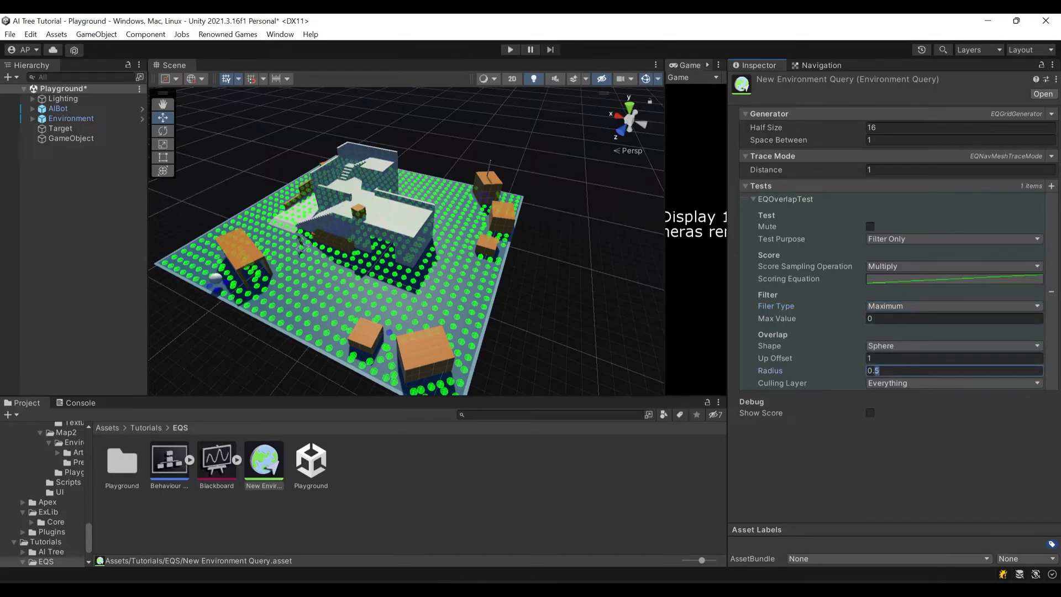
type("72")
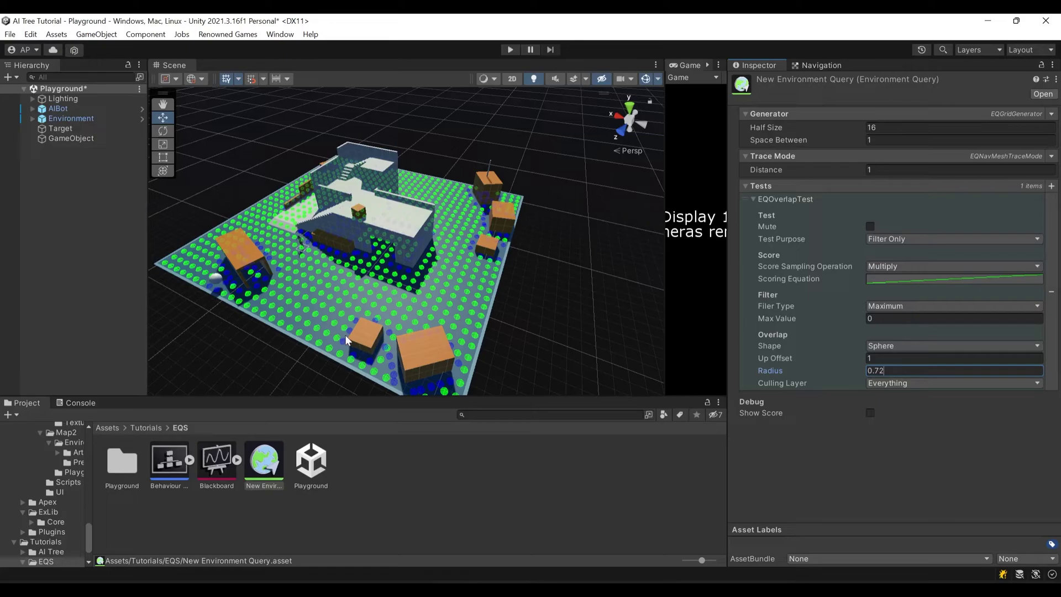
scroll(340, 271, "up", 6)
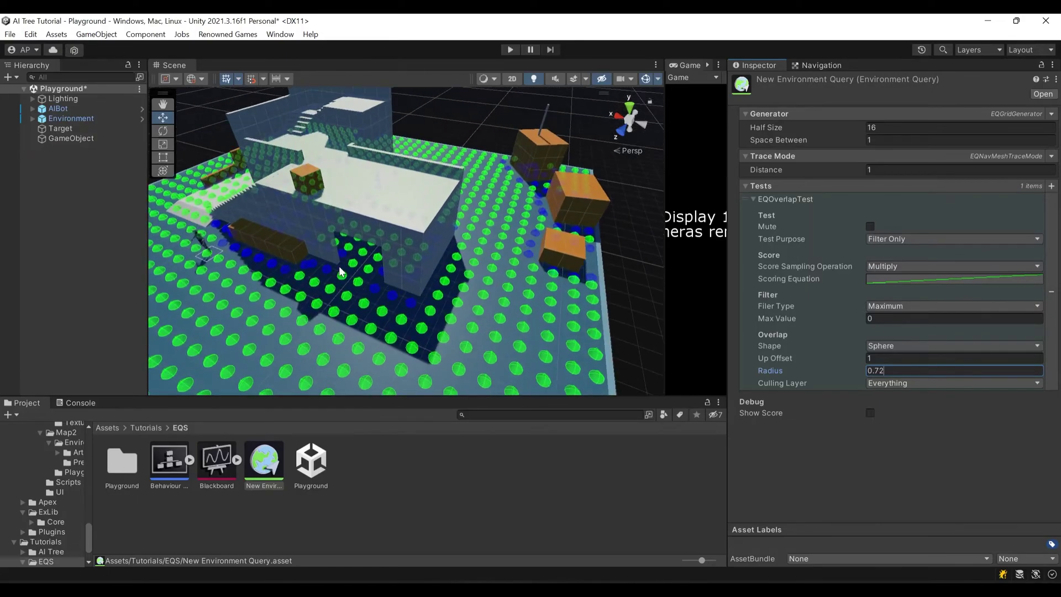
scroll(341, 271, "up", 8)
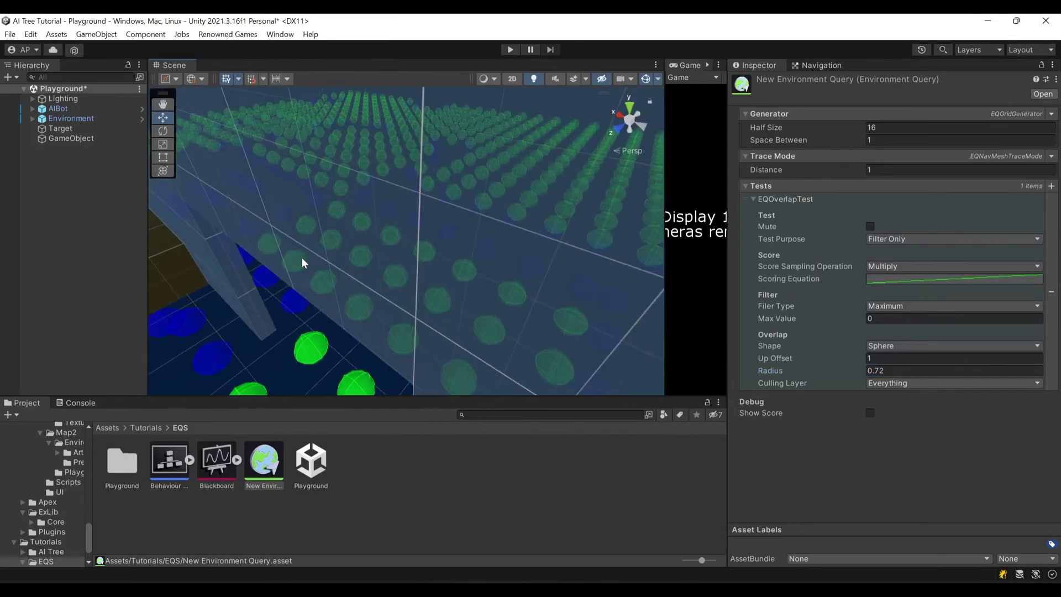
scroll(303, 263, "up", 8)
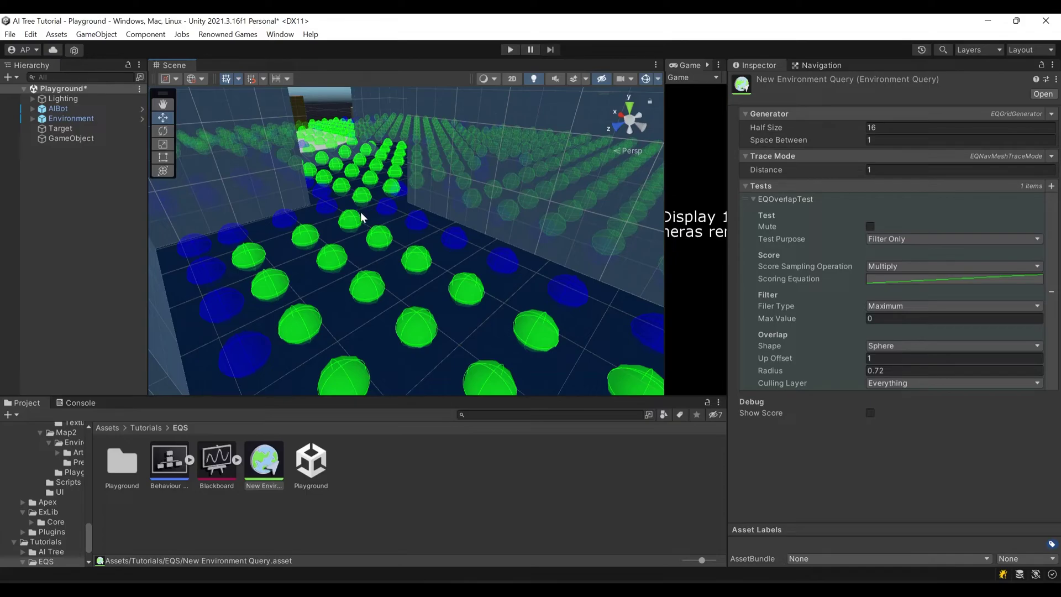
scroll(360, 214, "down", 10)
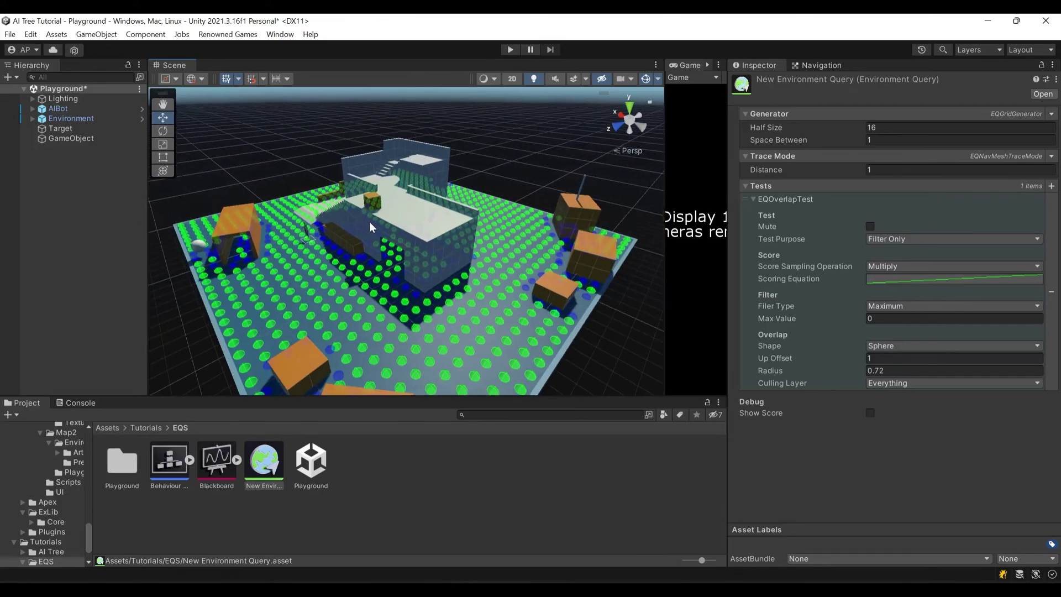
Add a second overlap test with a Box shape, set to Filter Only
left_click(1052, 186)
key("Down")
key("Down")
key("Down")
key("Down")
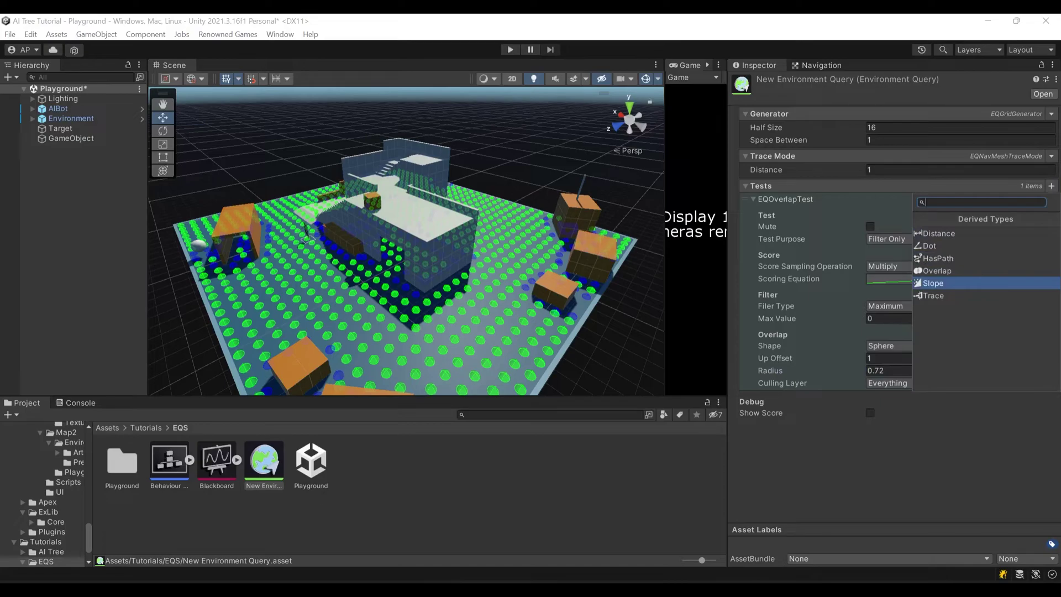
left_click(934, 271)
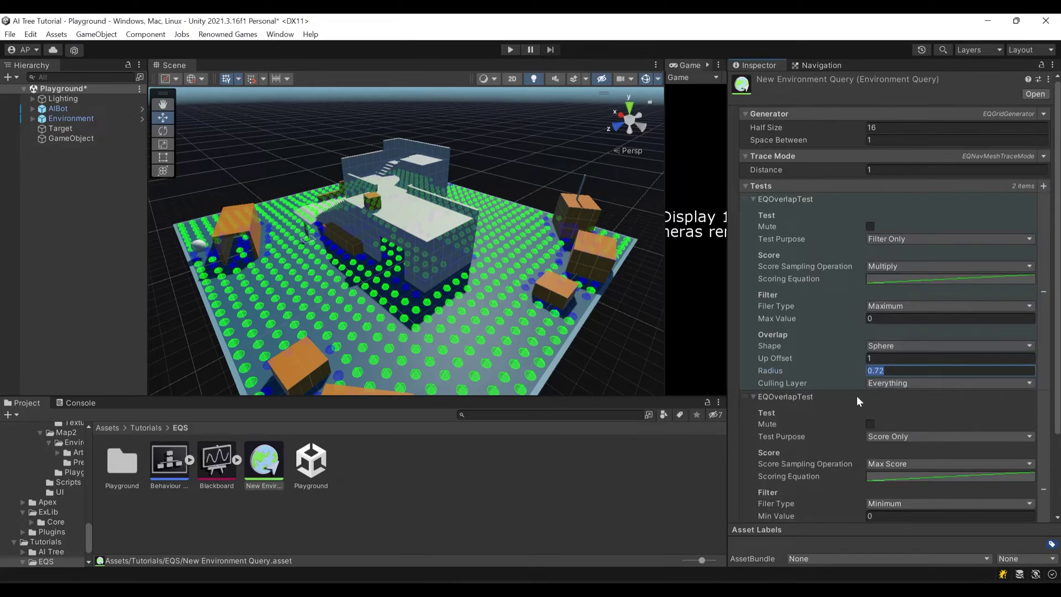
scroll(893, 412, "down", 3)
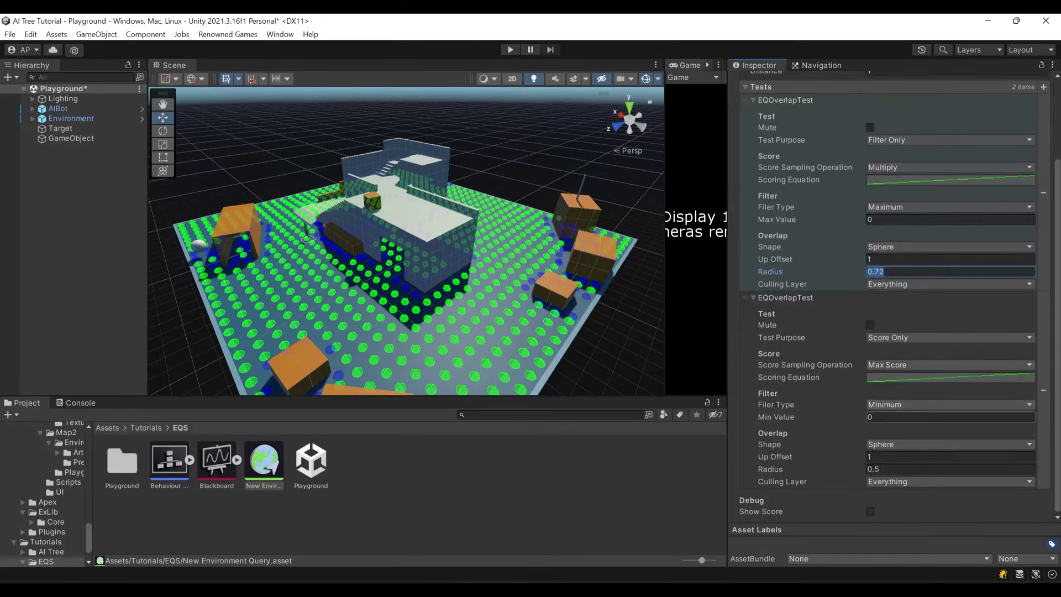
left_click(895, 444)
left_click(895, 473)
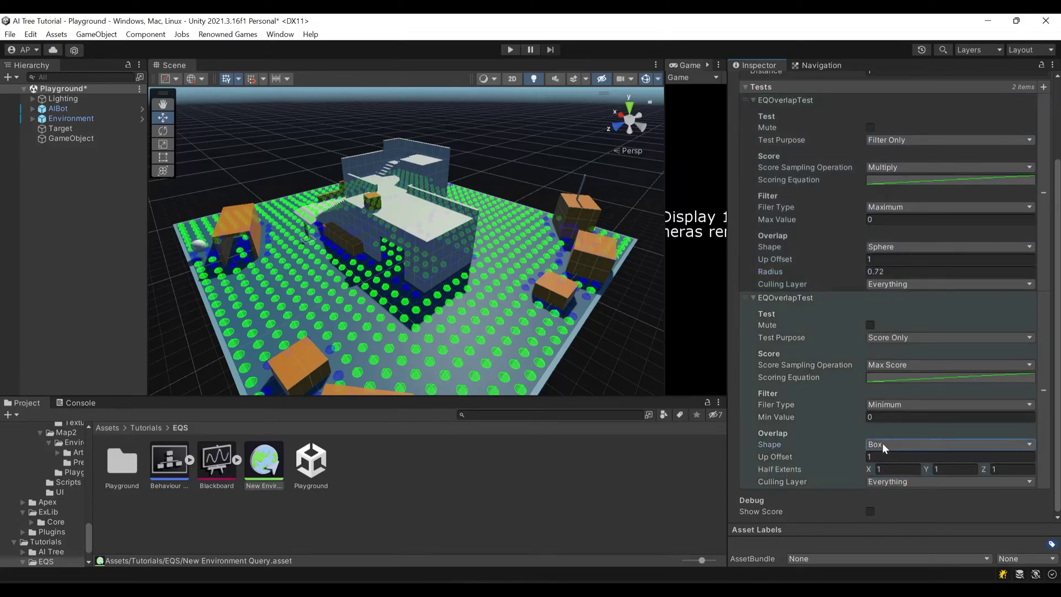
left_click(877, 339)
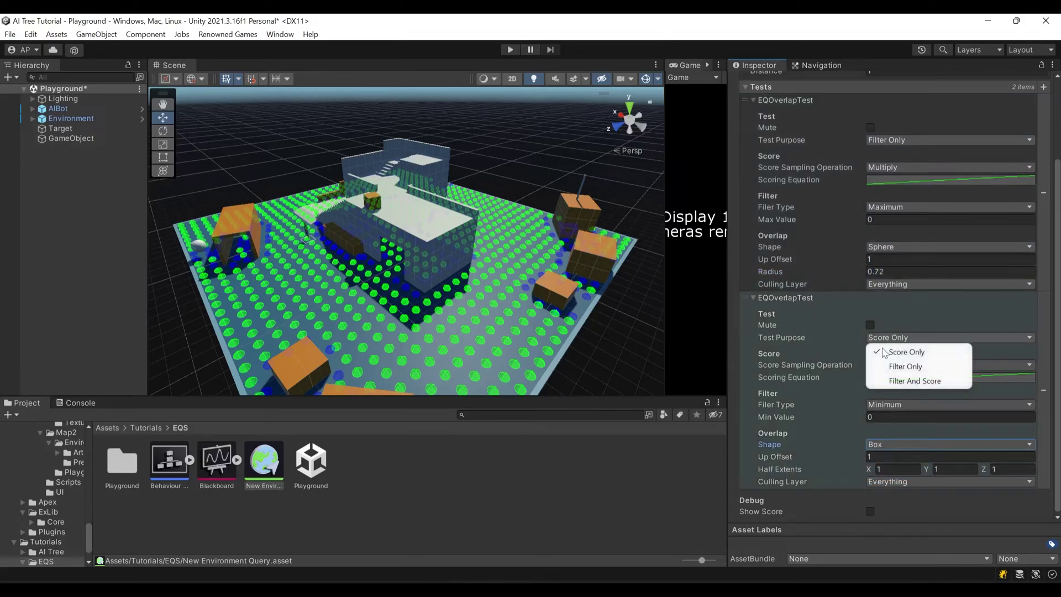
left_click(897, 366)
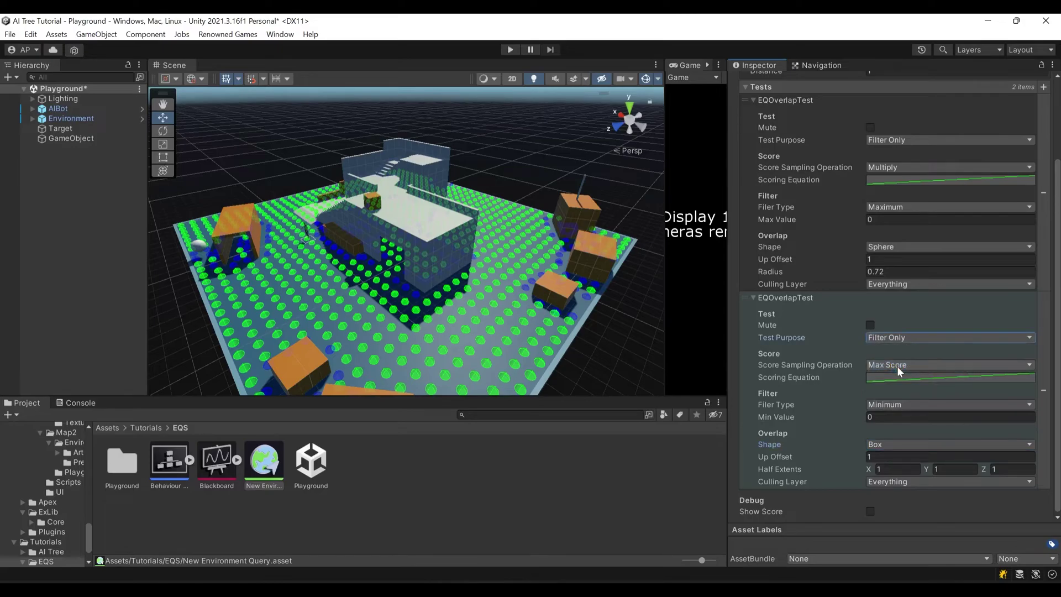
Give the second test minimum value 0.5 and box half extents X 2, Z 2
left_click(877, 419)
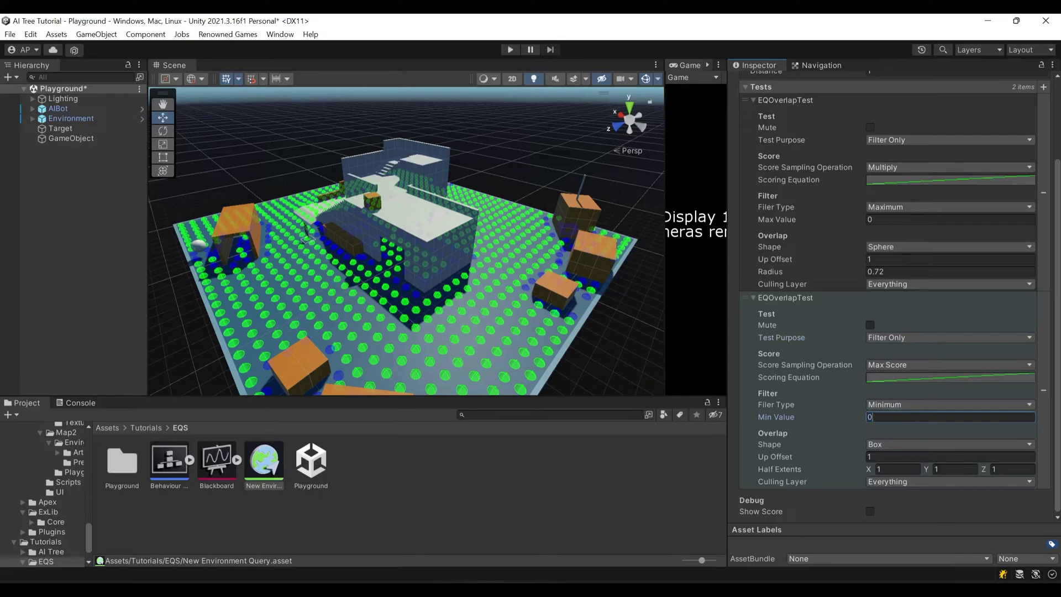
type(".5")
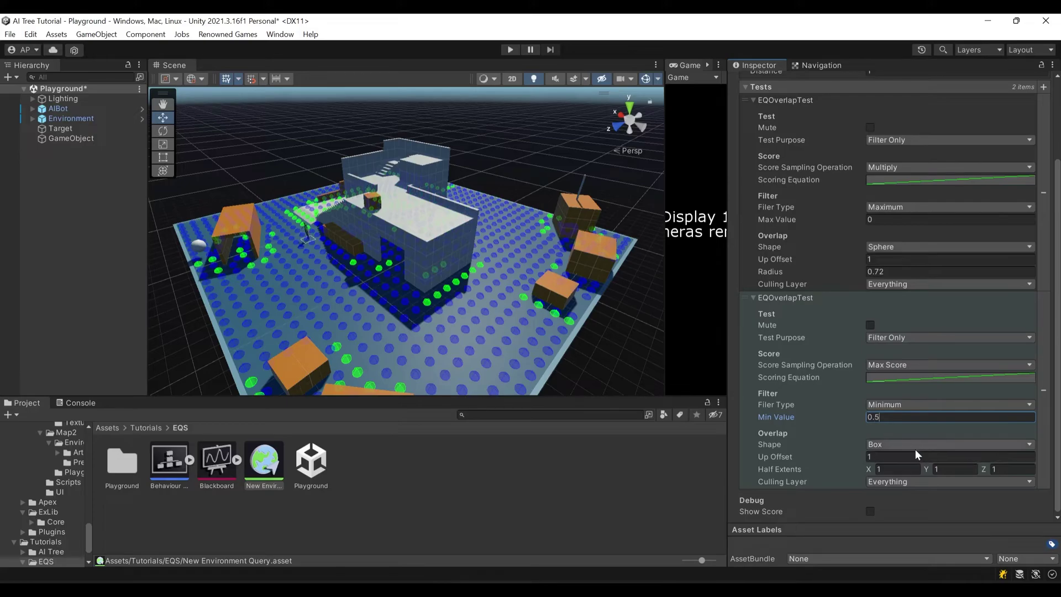
left_click(890, 470)
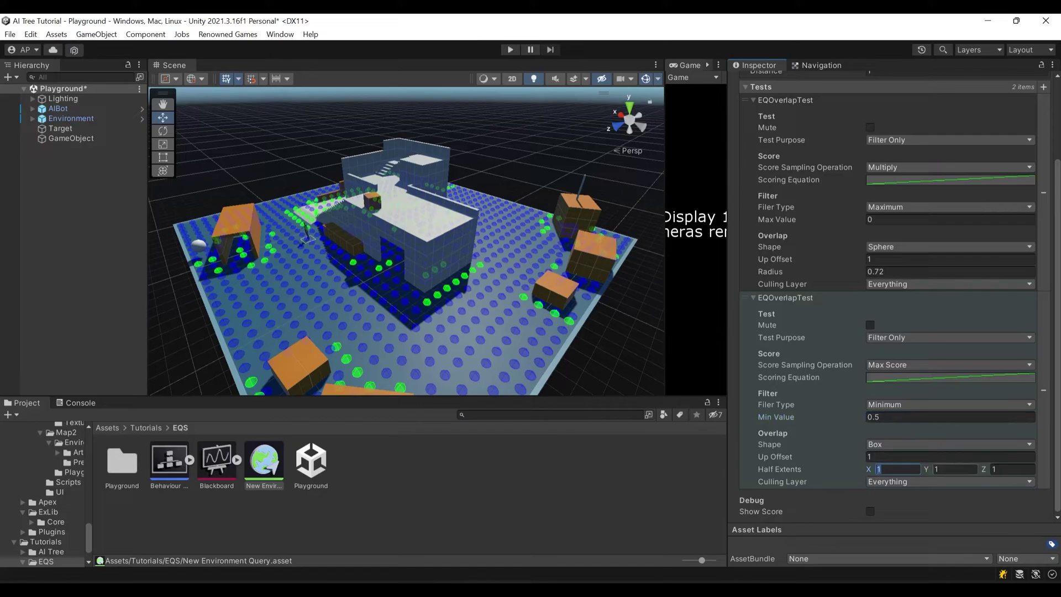
type("2")
left_click(1009, 470)
type("2")
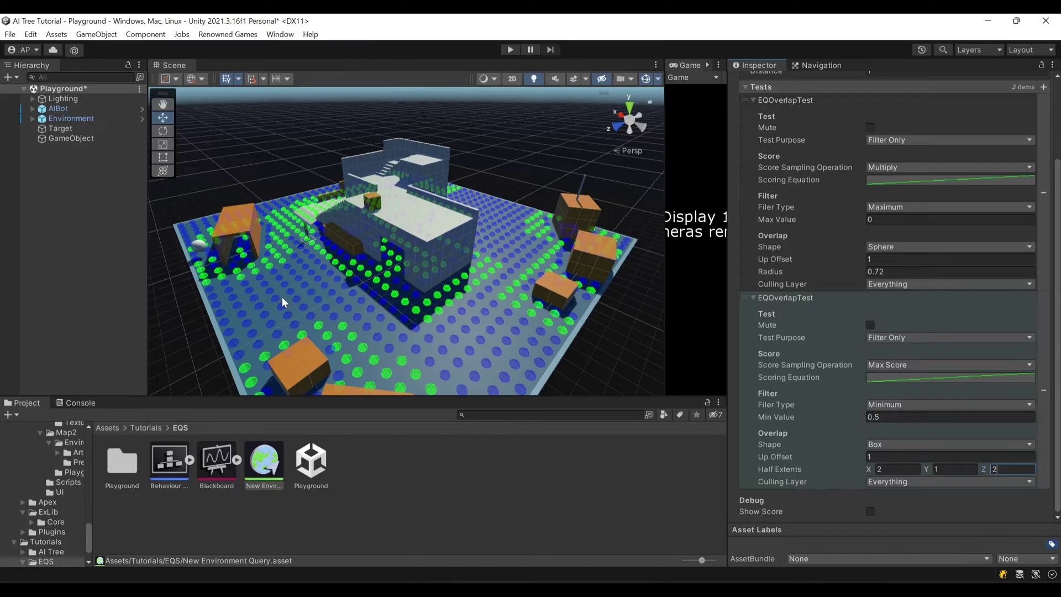
Add a Trace test to the query and set its score sampling to Multiply
left_click(1044, 87)
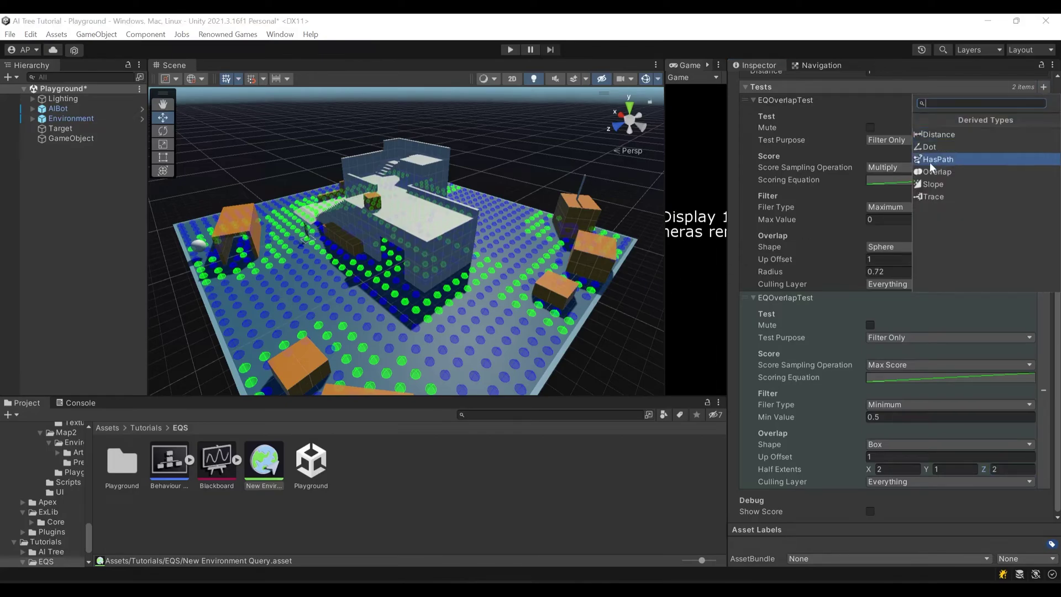
left_click(920, 195)
scroll(851, 312, "down", 5)
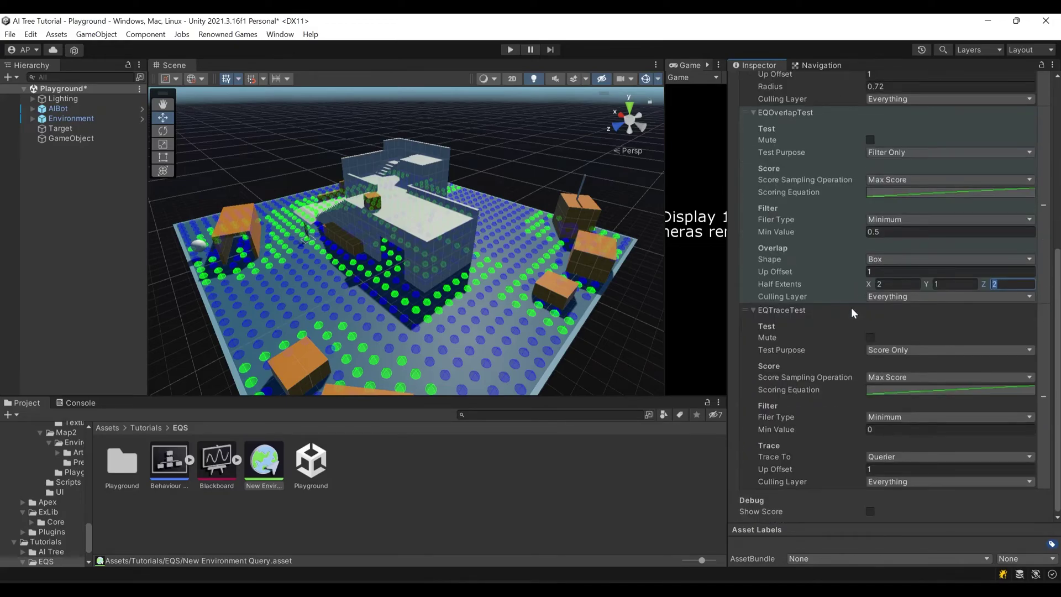
left_click(884, 376)
left_click(903, 435)
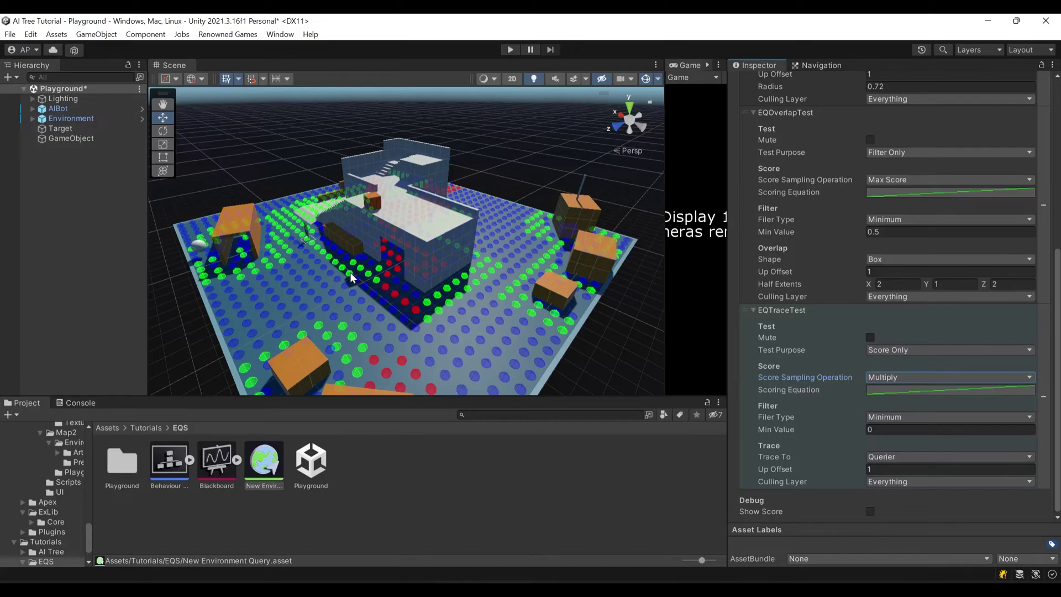
Make the trace test trace to the blackboard key named Self
left_click(903, 454)
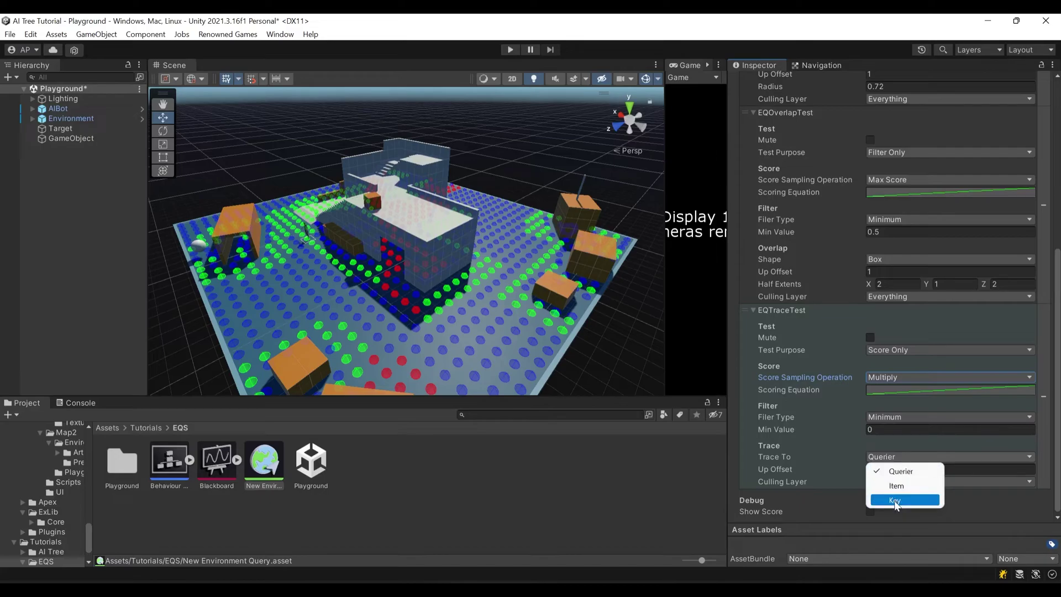
left_click(896, 499)
left_click(884, 468)
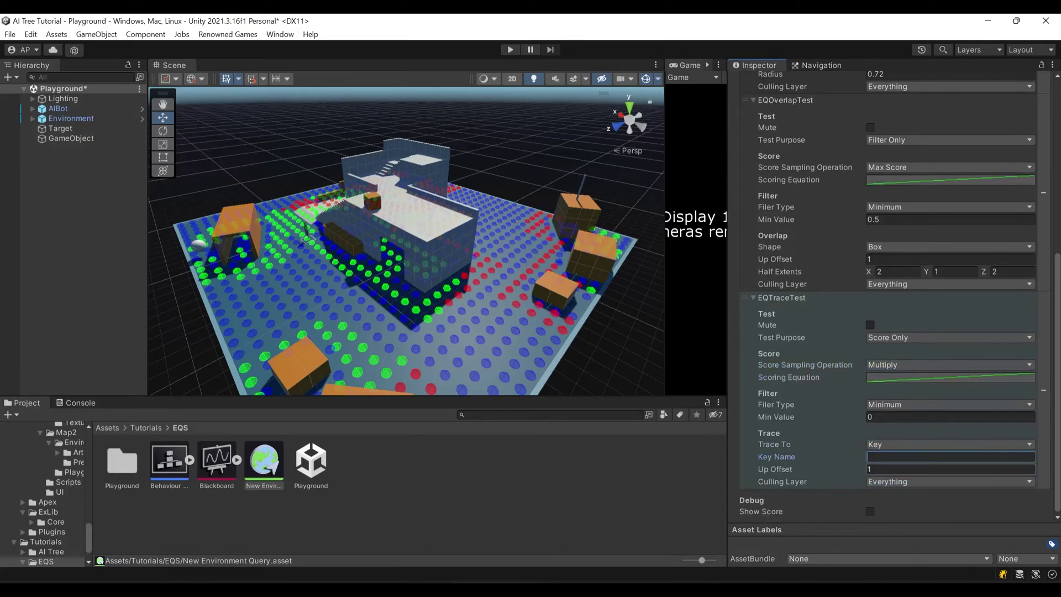
type("el")
key("BackSpace")
key("BackSpace")
type("Sel")
left_click(909, 479)
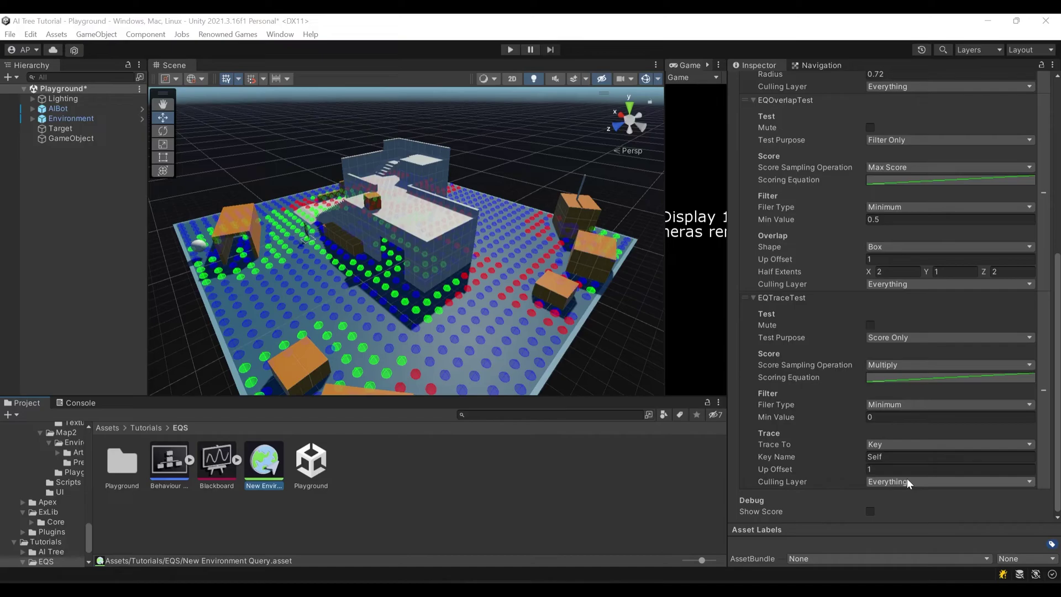
Reopen the Behaviour Tree graph and delete the Random Position task under Patrol
left_click(79, 139)
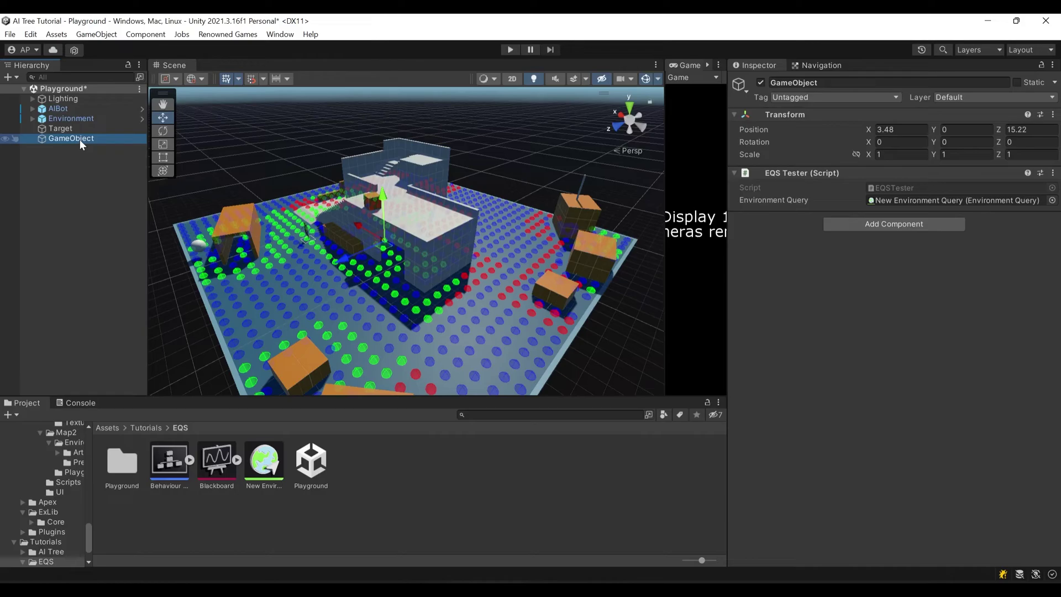
double_click(170, 462)
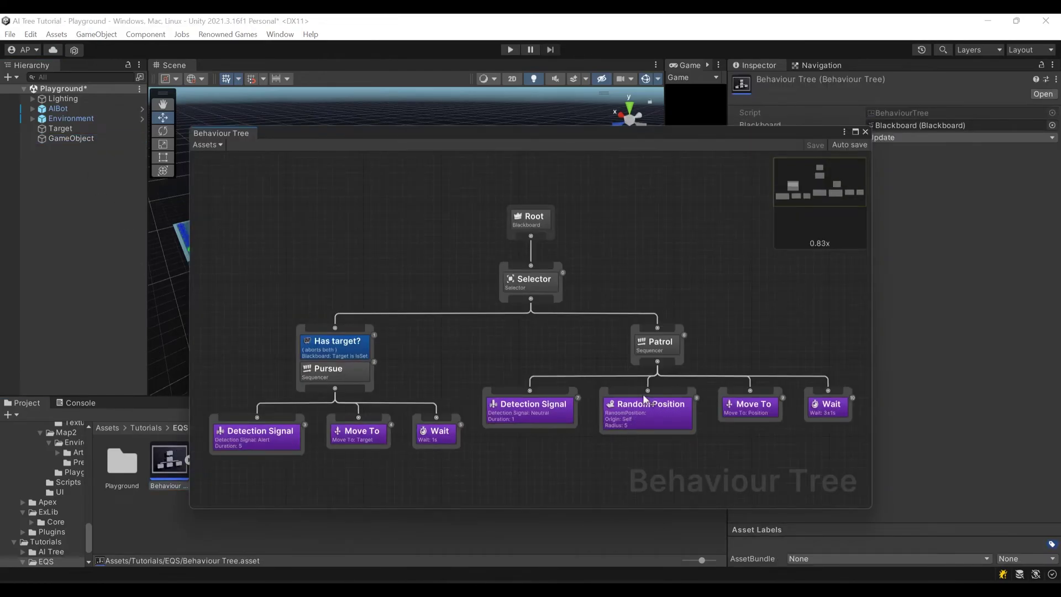
left_click(655, 417)
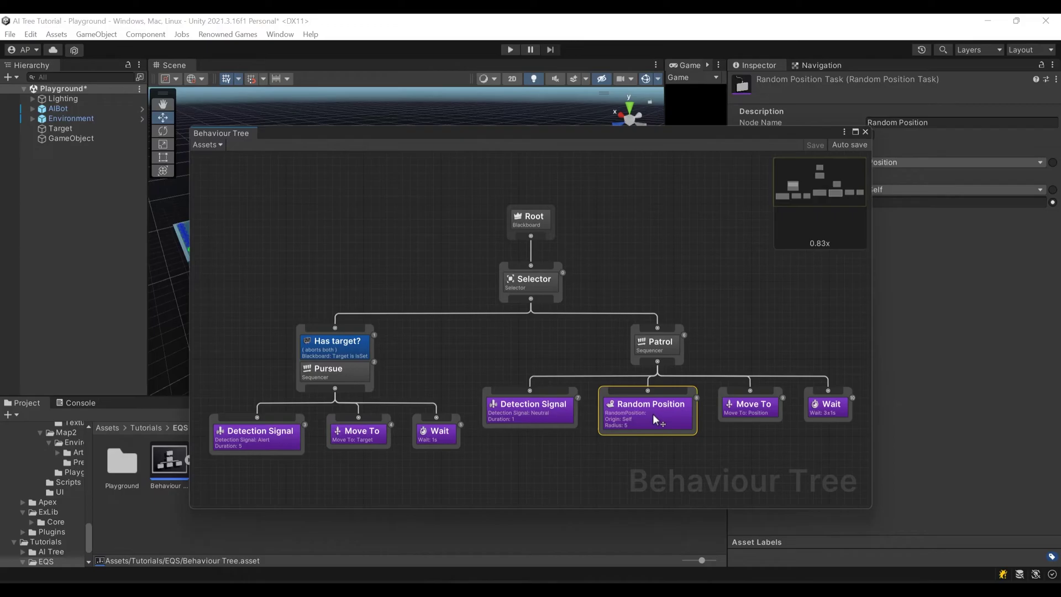
key("Delete")
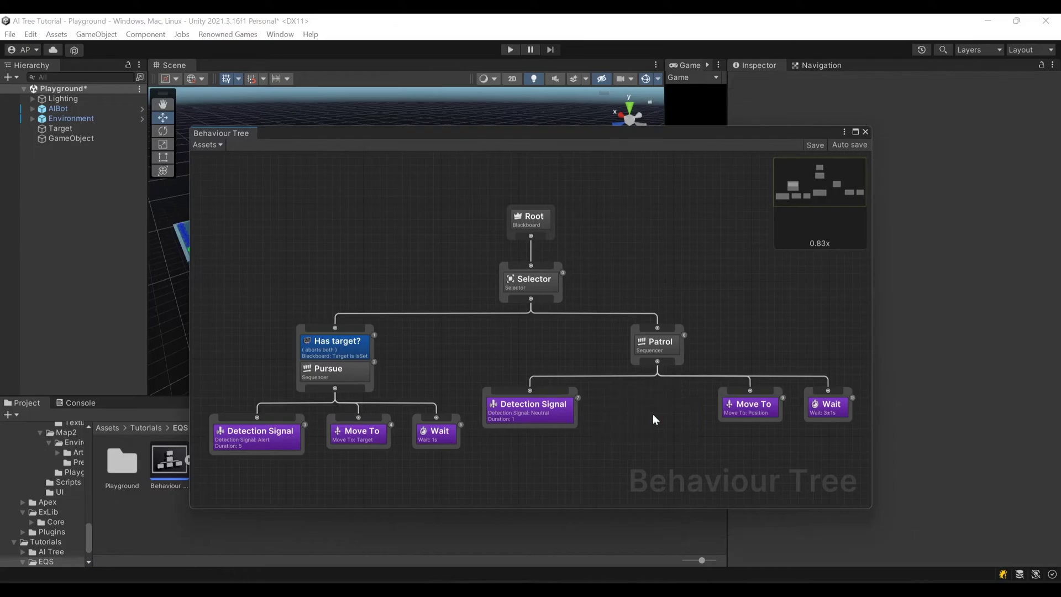
Create a Run EQS Query task from Tasks > Common and connect it under Patrol
right_click(602, 406)
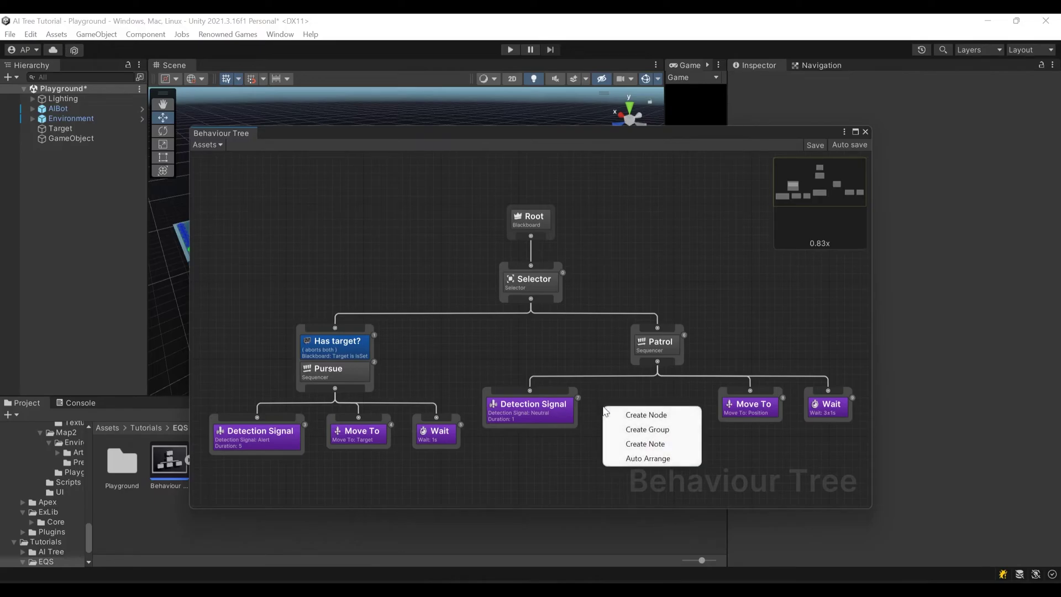
left_click(615, 414)
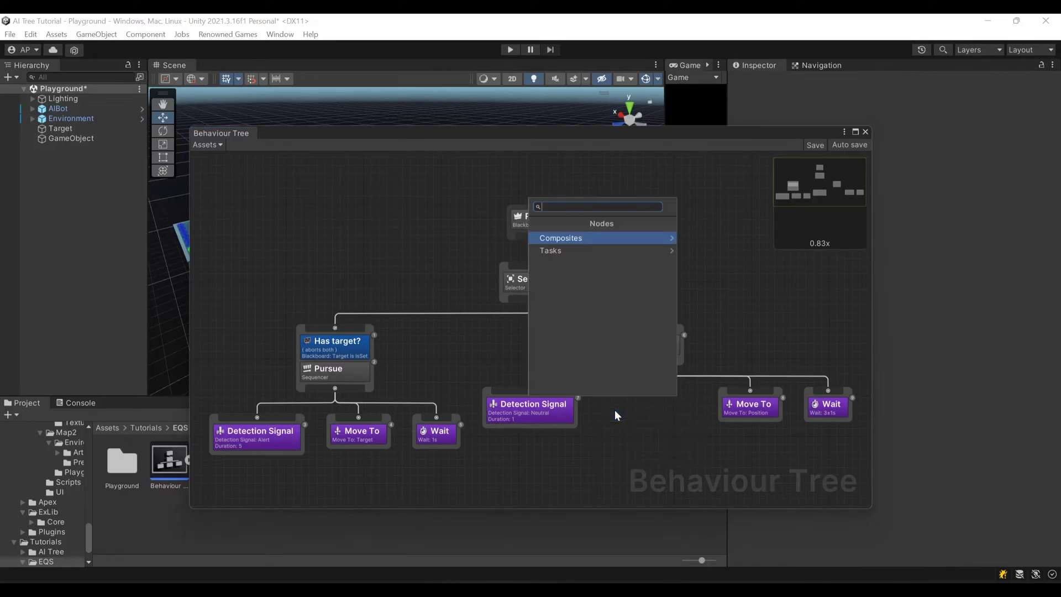
left_click(573, 249)
left_click(563, 265)
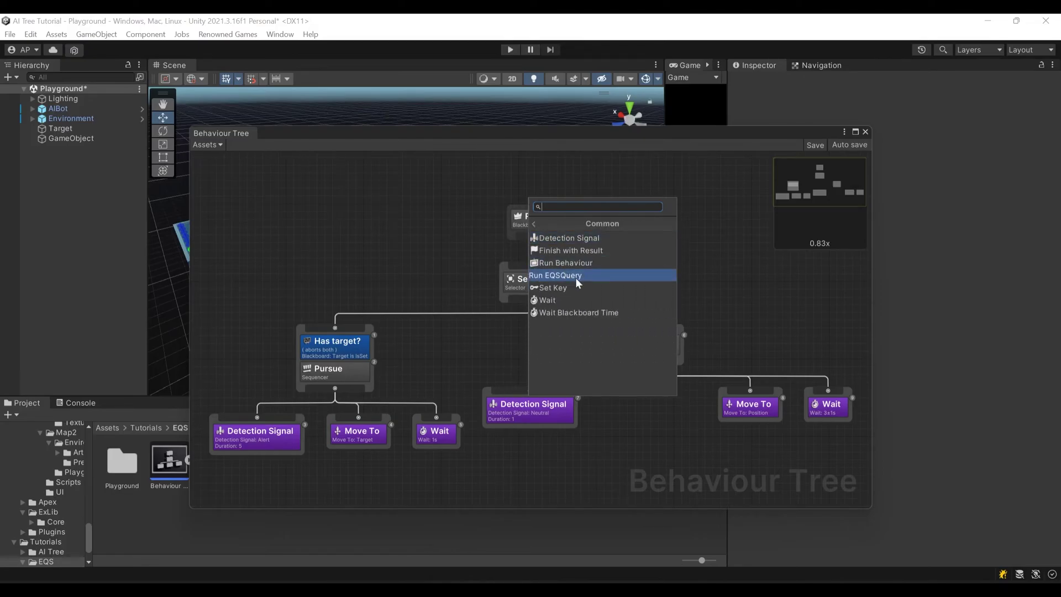
left_click(575, 275)
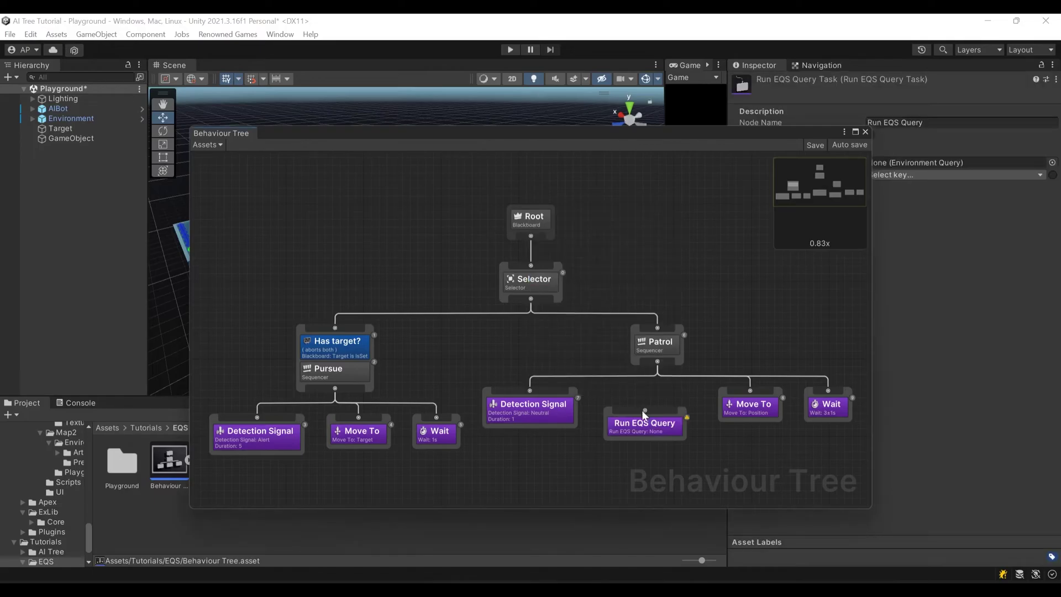
left_click_drag(655, 362, 655, 362)
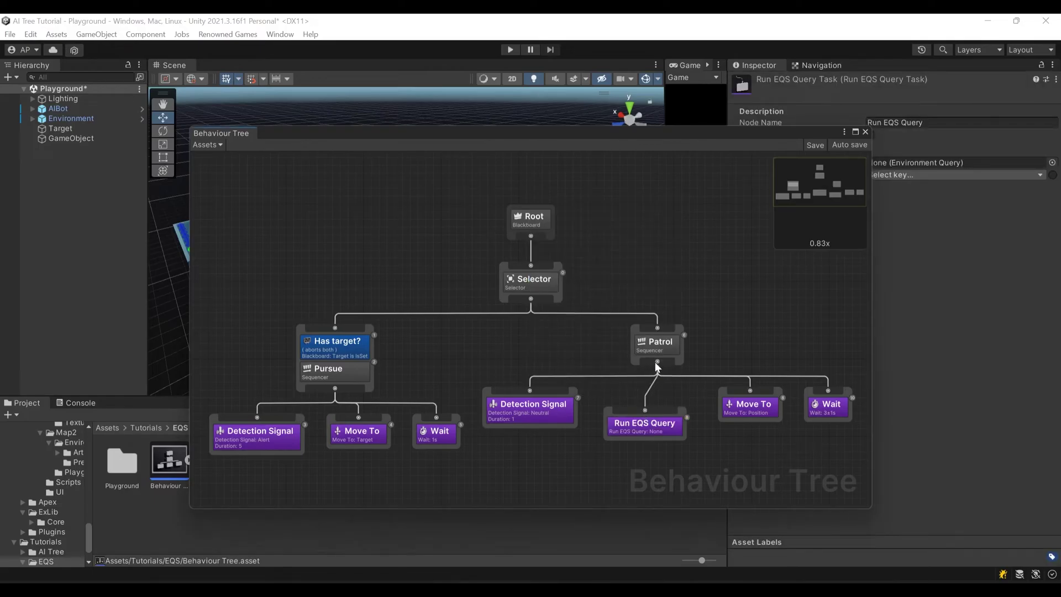
left_click(648, 421)
Assign New Environment Query to the task and store its result in key Position
left_click_drag(659, 133, 499, 133)
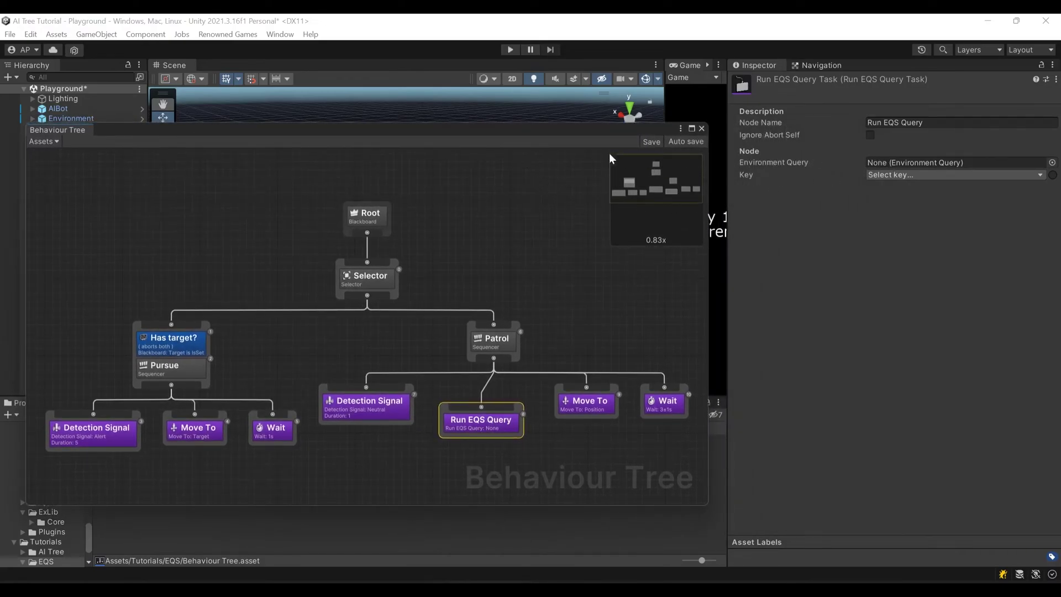
left_click_drag(570, 128, 581, 66)
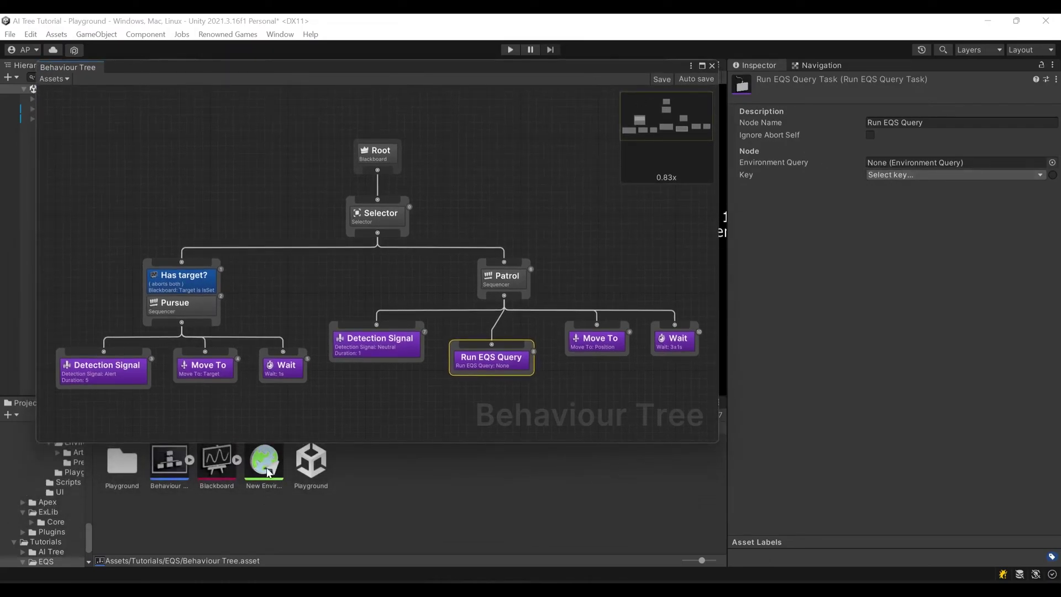
left_click_drag(268, 468, 899, 160)
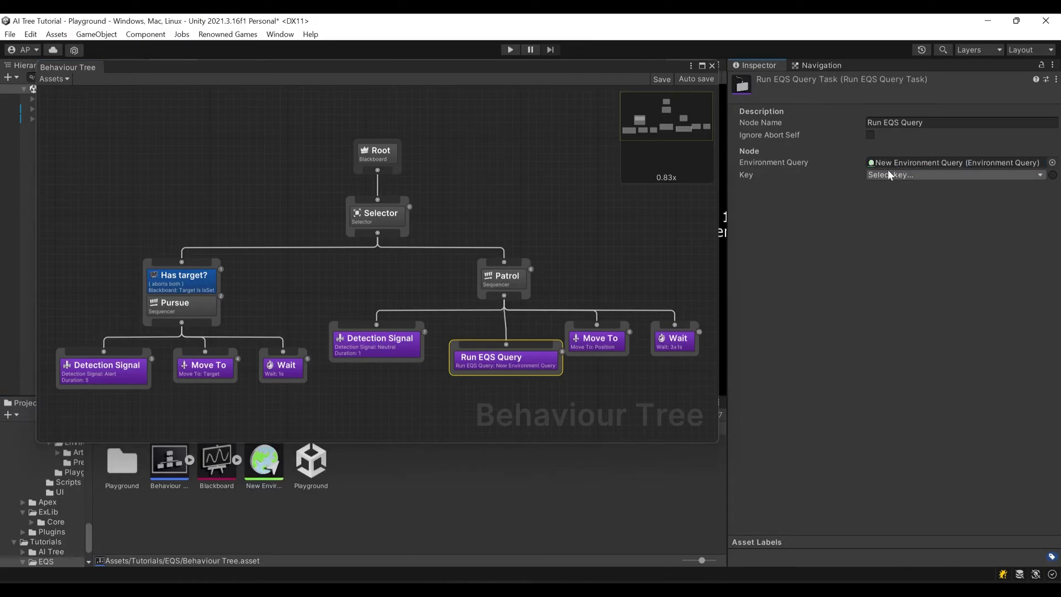
left_click(888, 172)
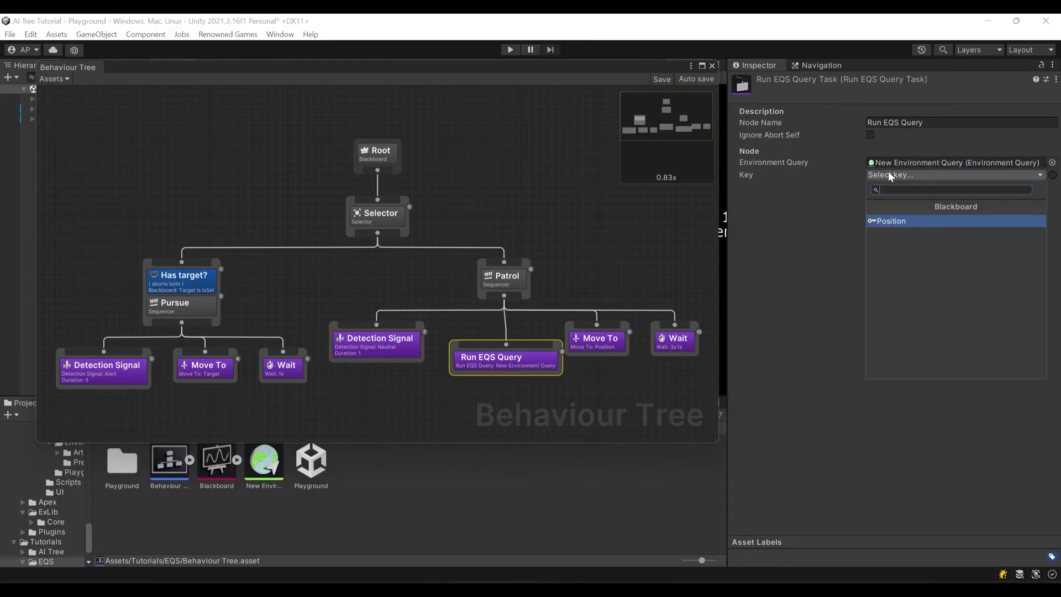
left_click(891, 222)
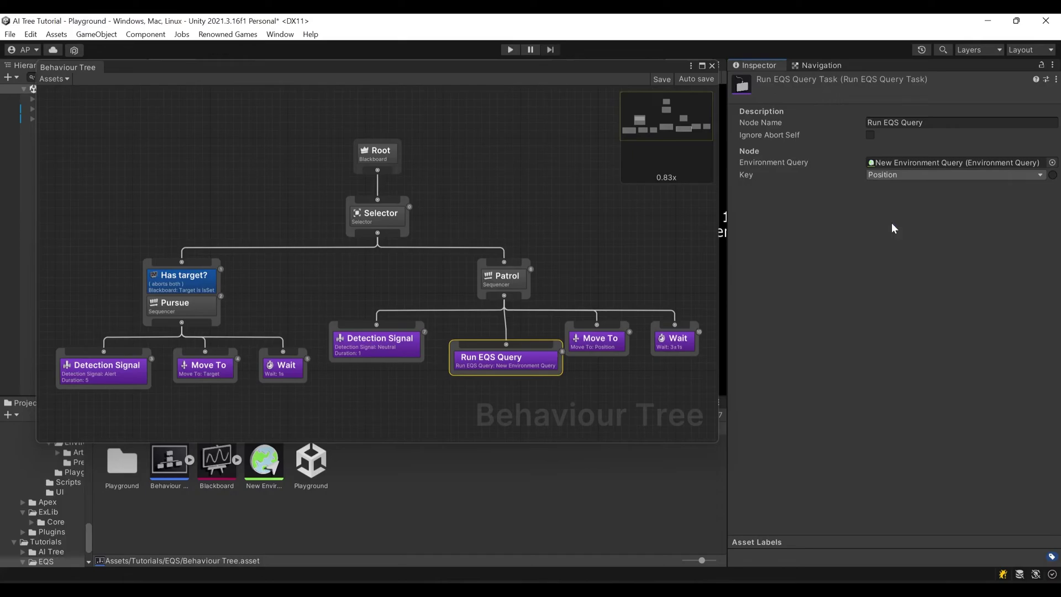
Auto Arrange the tree and confirm the Move To node uses the Position key
right_click(363, 395)
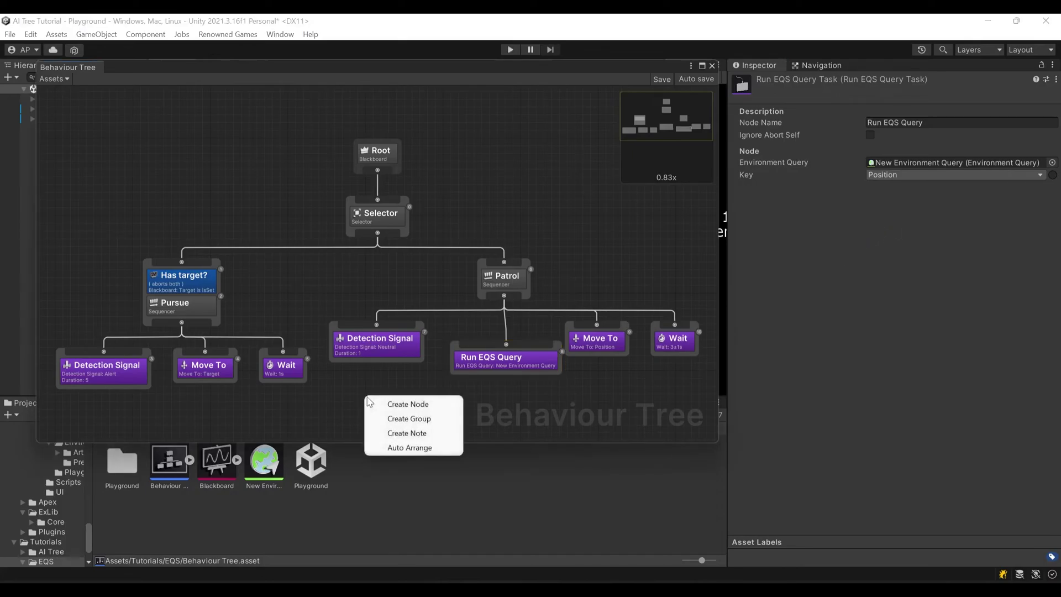
left_click(412, 448)
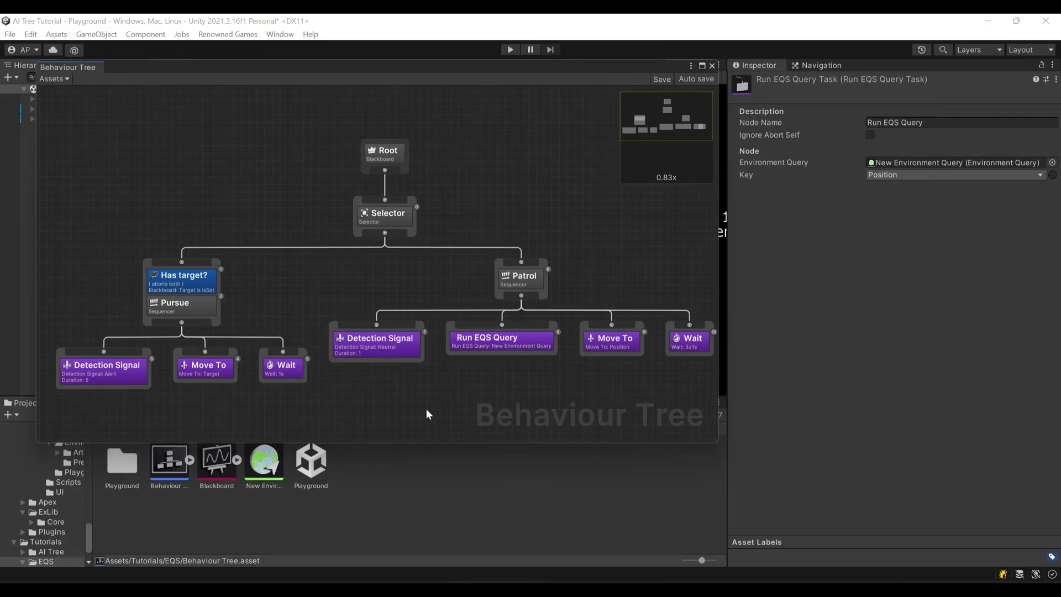
left_click(608, 345)
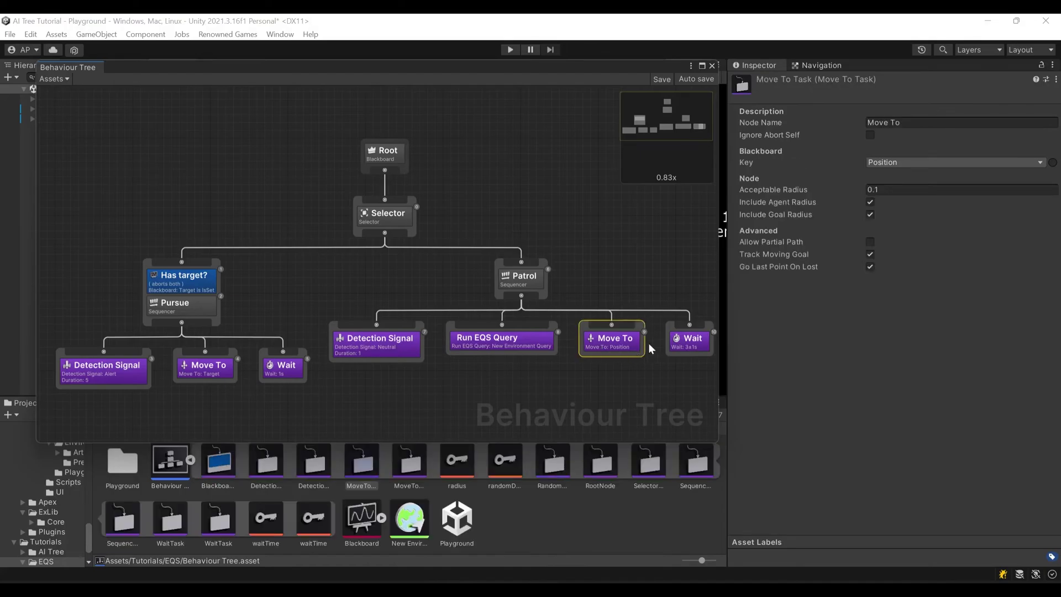
left_click(589, 390)
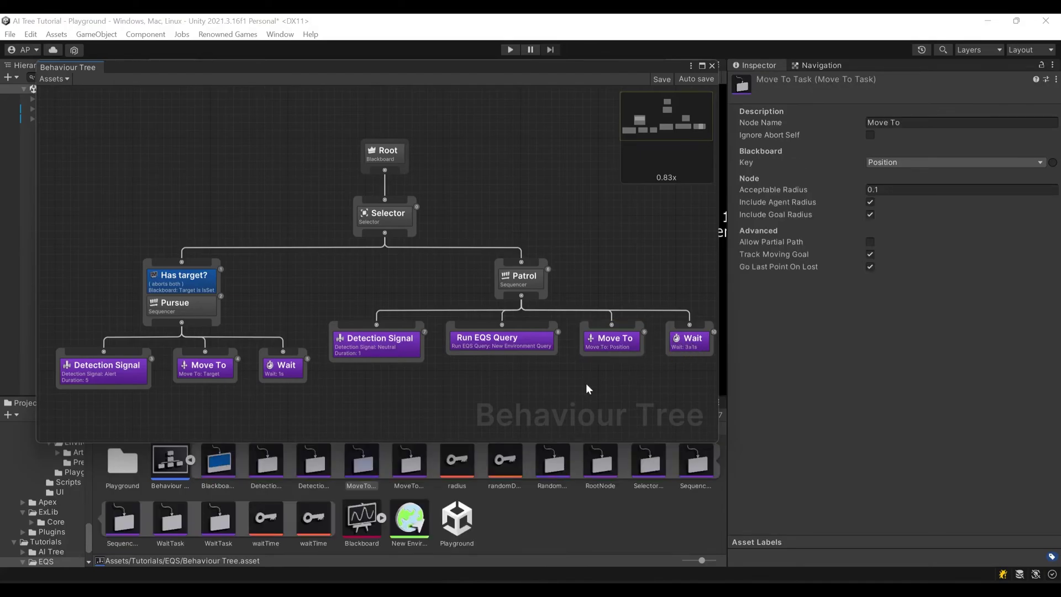
left_click(190, 460)
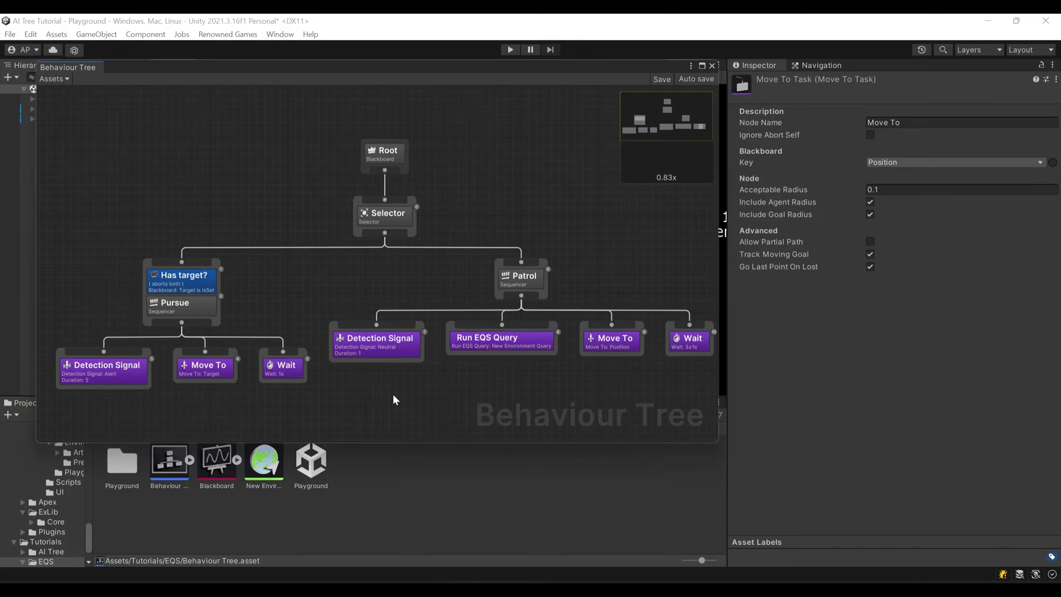
Close the Behaviour Tree editor, run the Playground scene in Play mode, and select AIBot
left_click(711, 66)
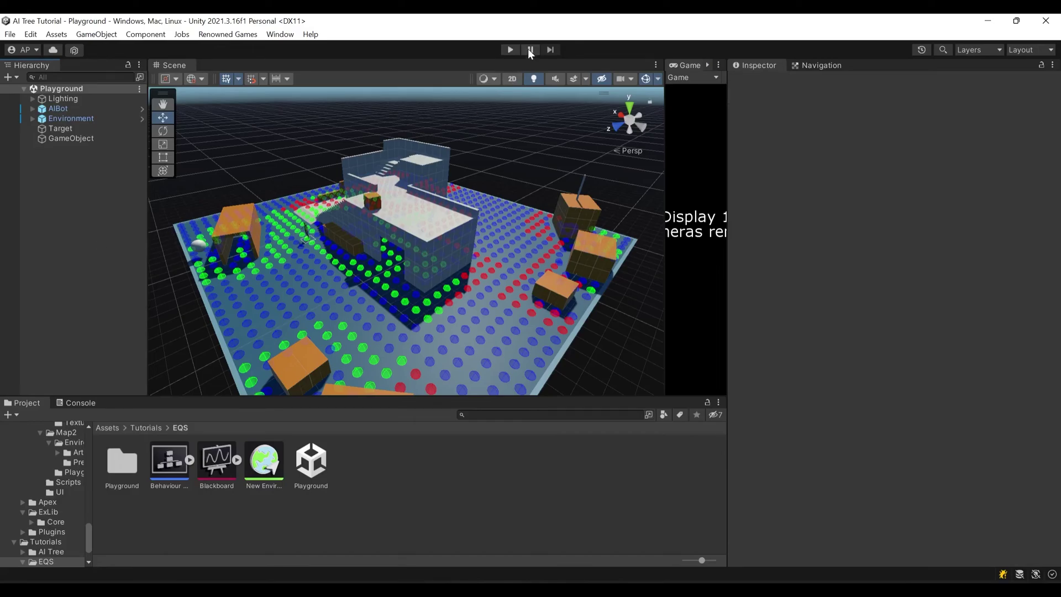
left_click(509, 49)
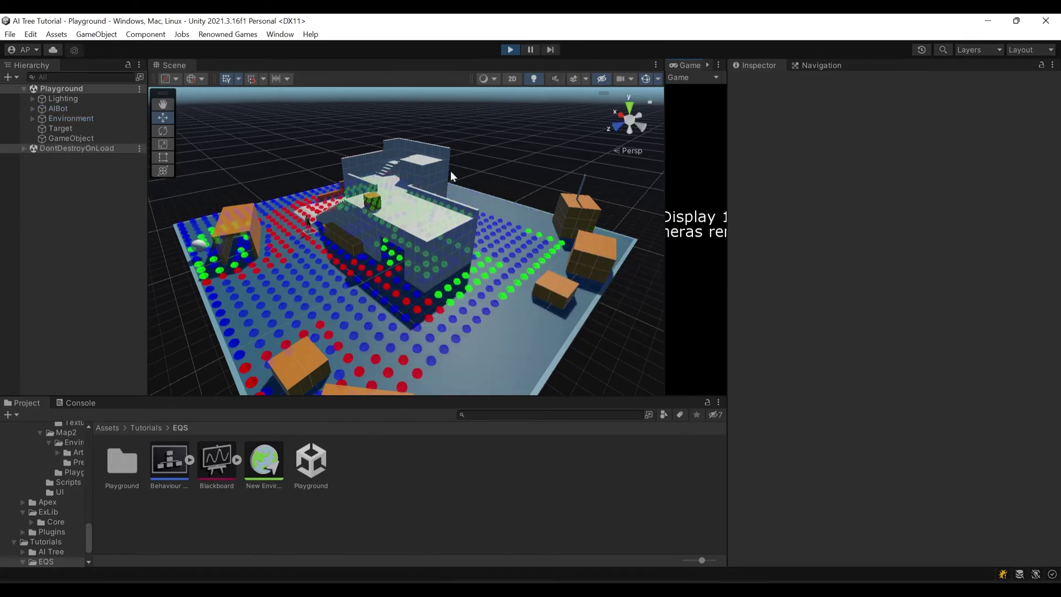
middle_click_drag(303, 257, 422, 240)
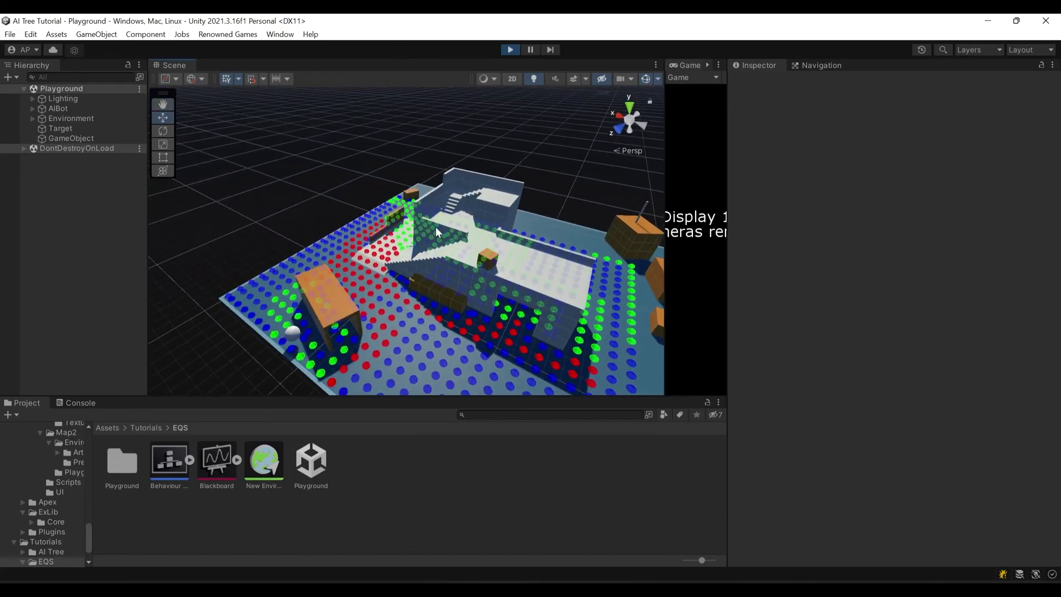
left_click(63, 108)
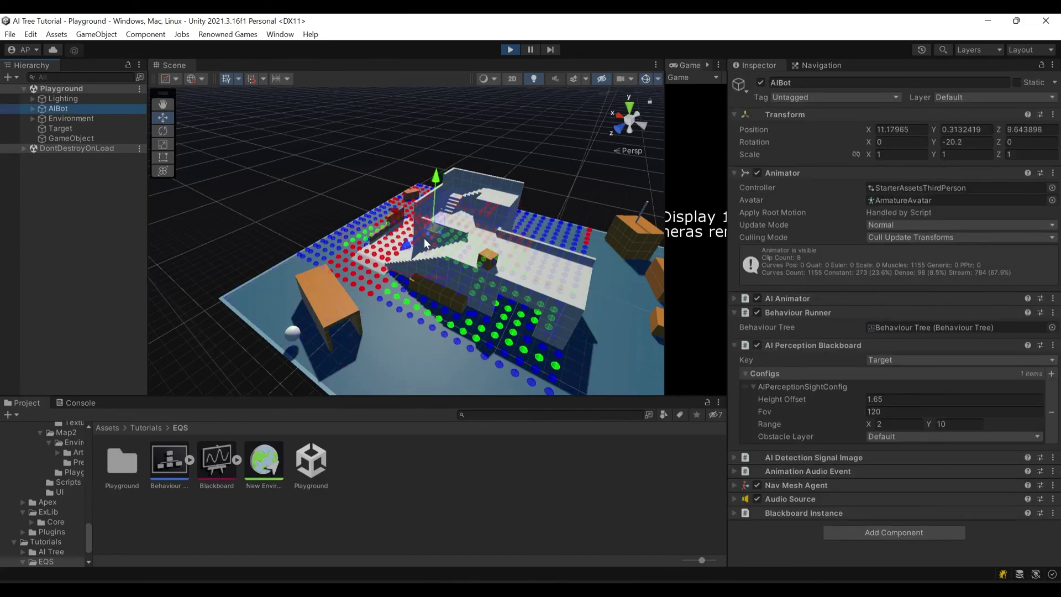
Drag the Target sphere beside the central walls to 12.38, 1, 7.4 and watch the query points
left_click(292, 331)
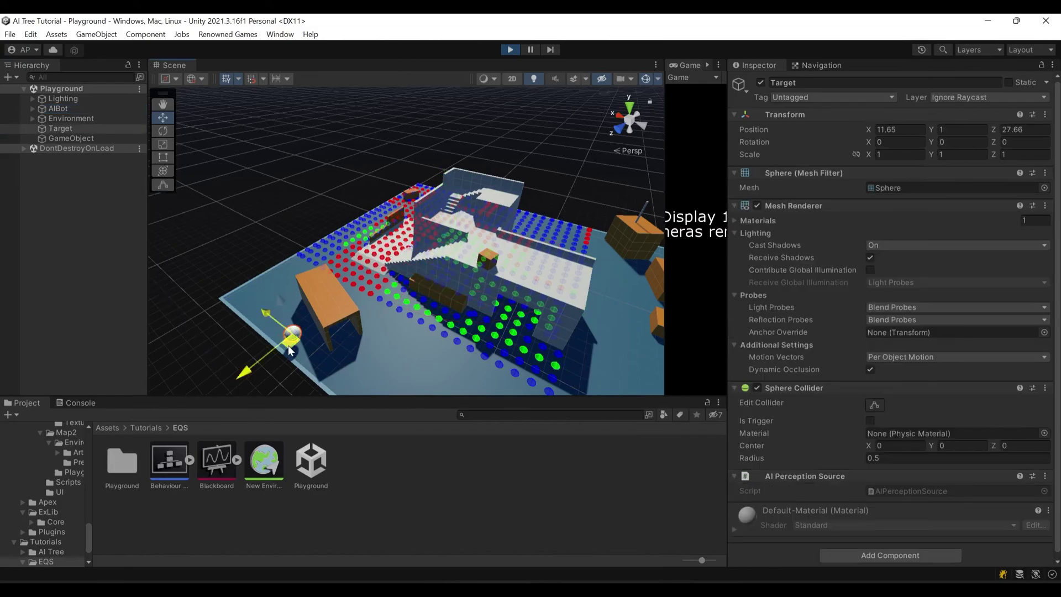
left_click_drag(290, 351, 420, 217)
scroll(402, 138, "up", 10)
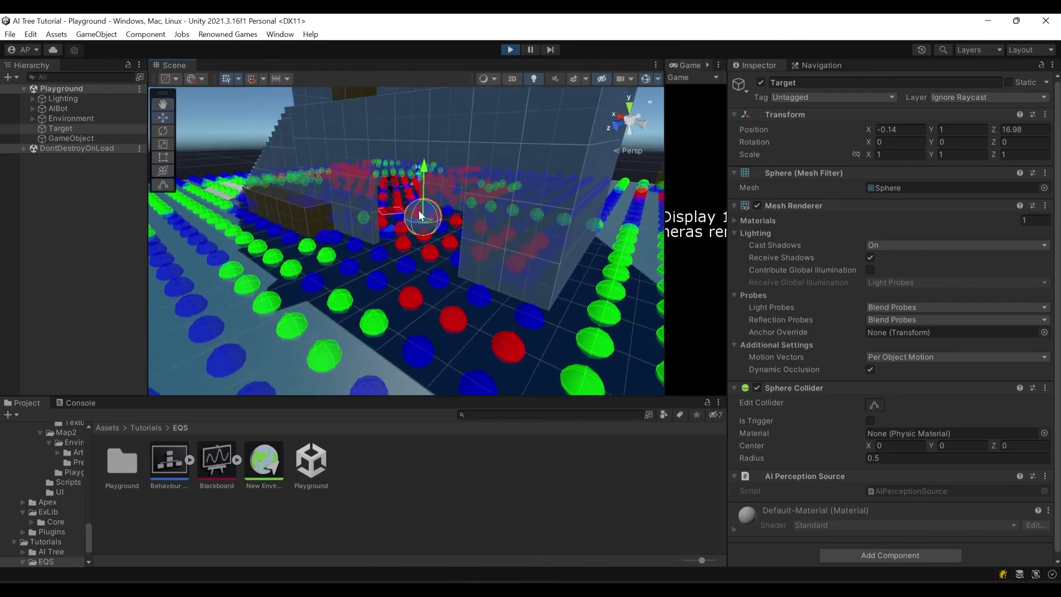
left_click_drag(424, 220, 403, 346)
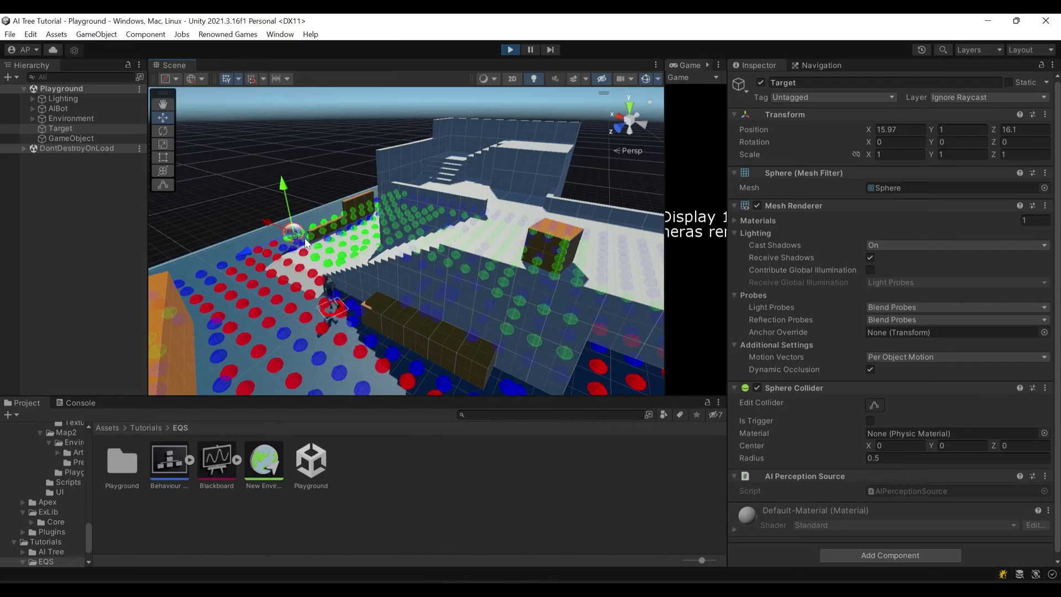
left_click_drag(289, 243, 104, 235)
left_click_drag(341, 268, 276, 166, "alt")
scroll(273, 133, "up", 3)
middle_click_drag(274, 134, 278, 131)
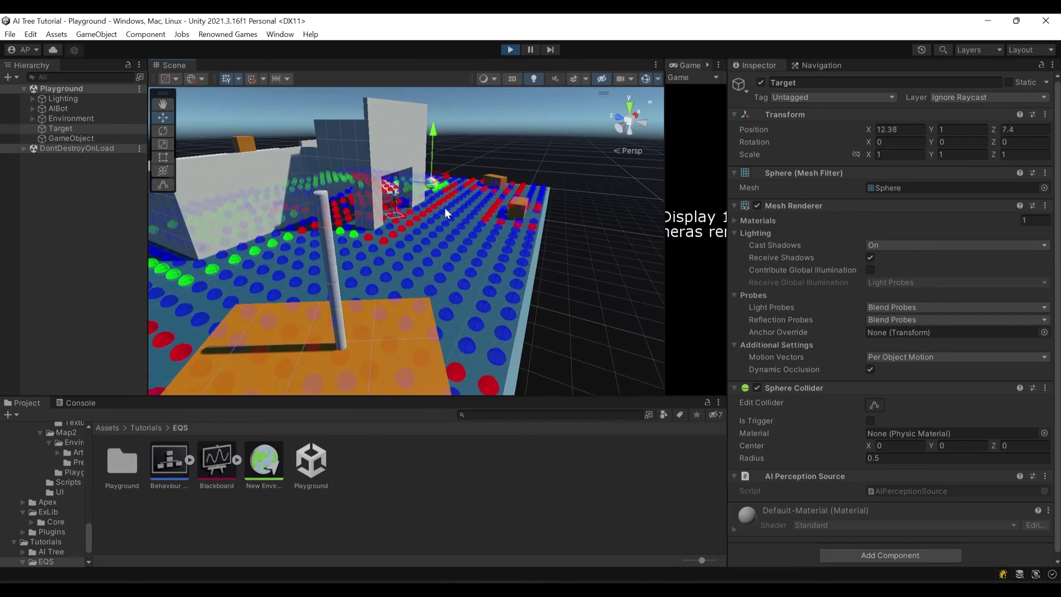
middle_click_drag(448, 218, 394, 257)
scroll(305, 242, "up", 3)
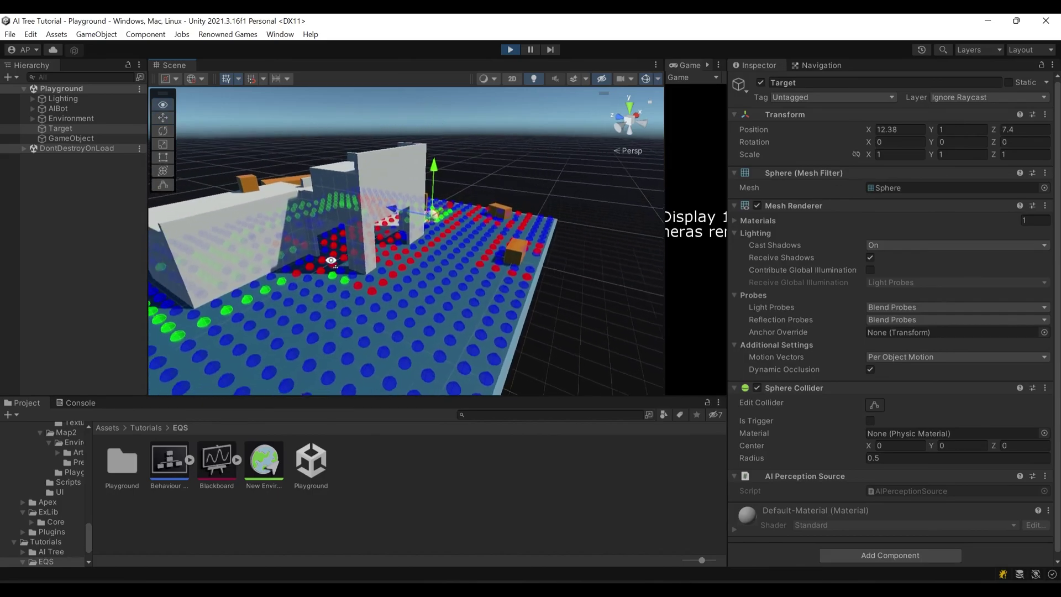